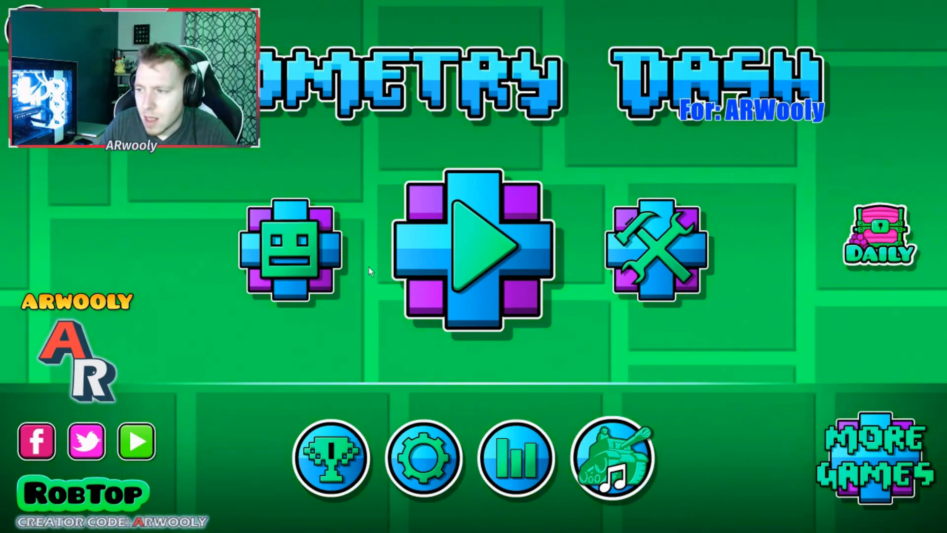
- Open the icon kit to view the available UFO icons, and return to the main menu
left_click(290, 263)
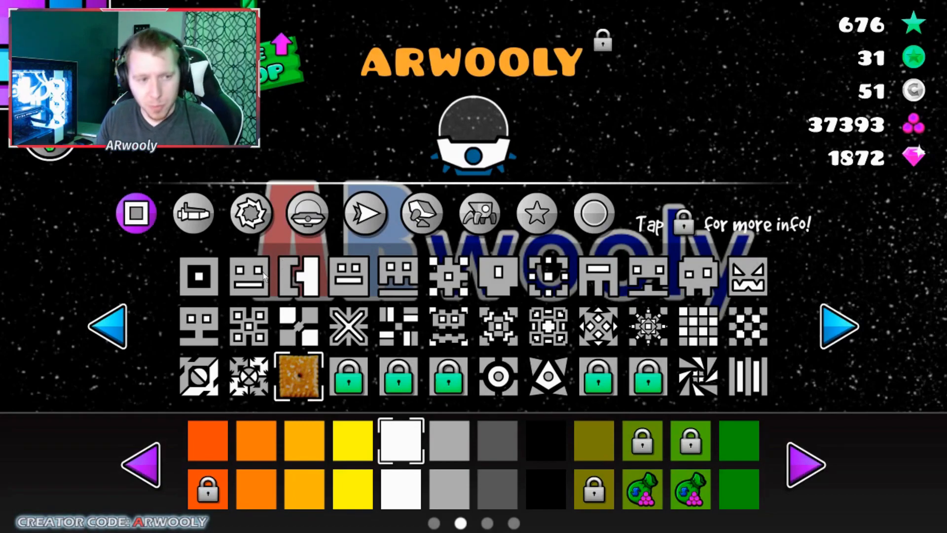
left_click(303, 226)
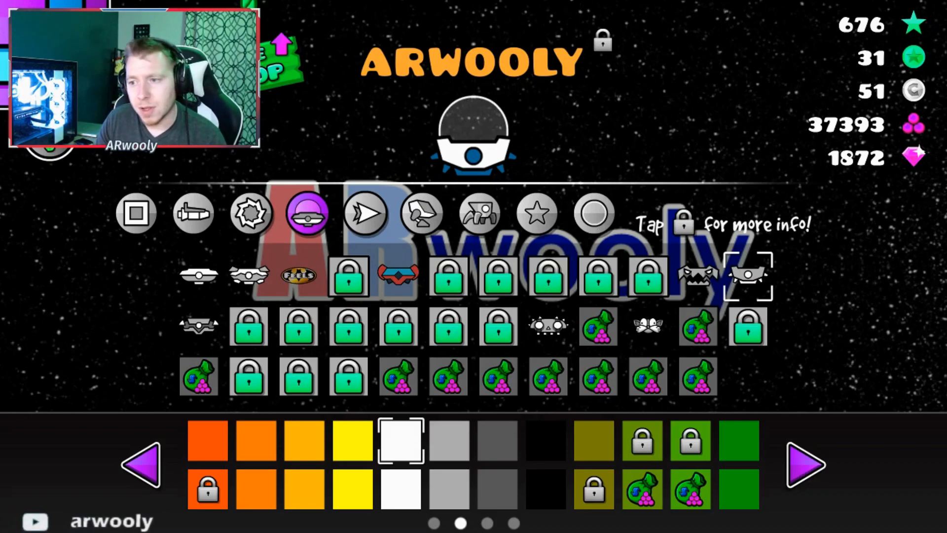
key("Escape")
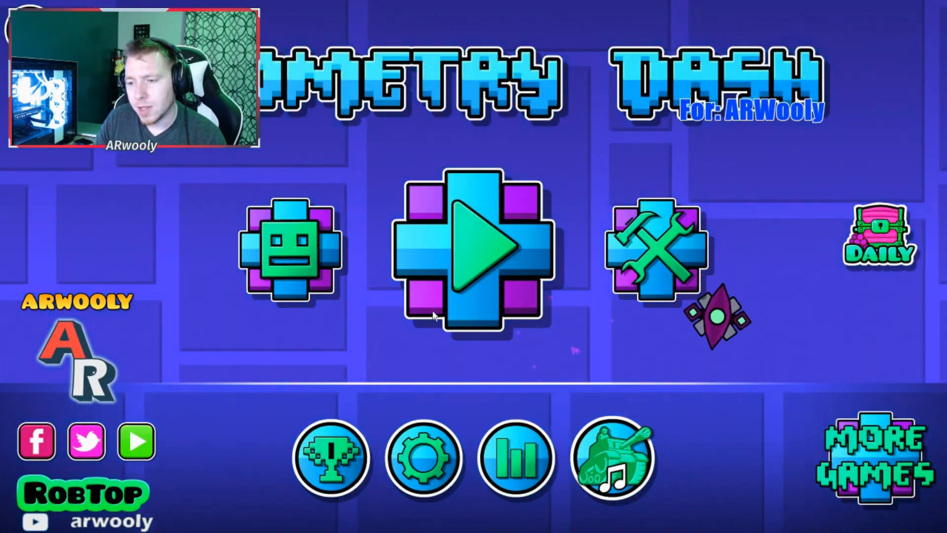
- Open the game's graphics settings and check the advanced video options
left_click(414, 456)
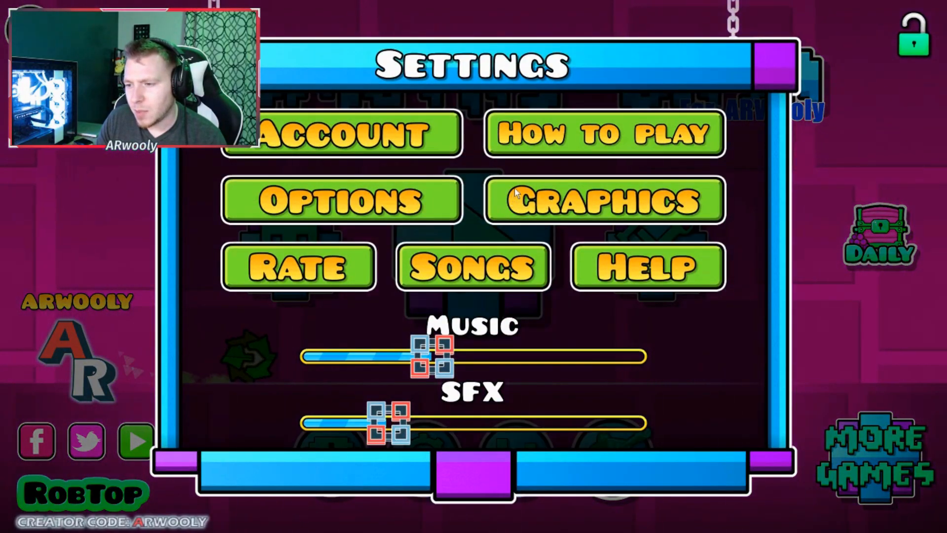
left_click(516, 204)
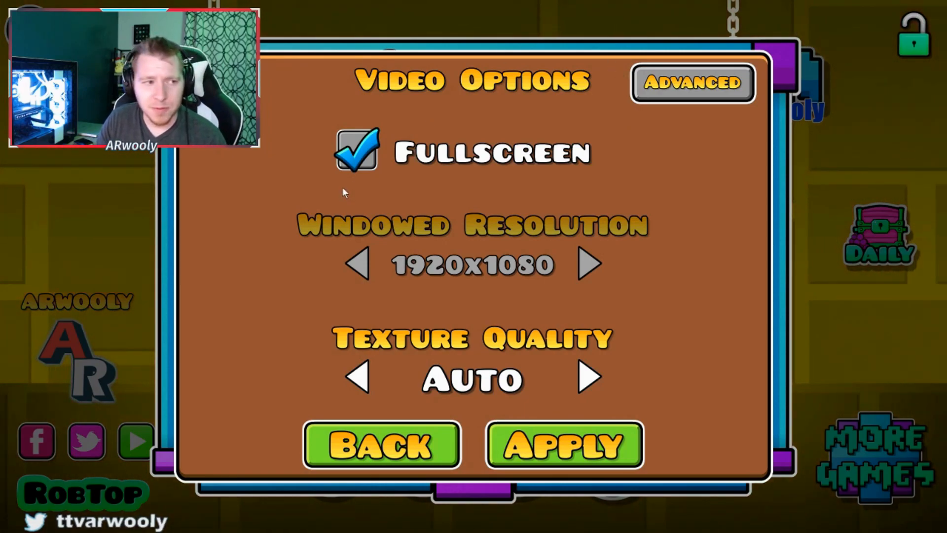
left_click(693, 82)
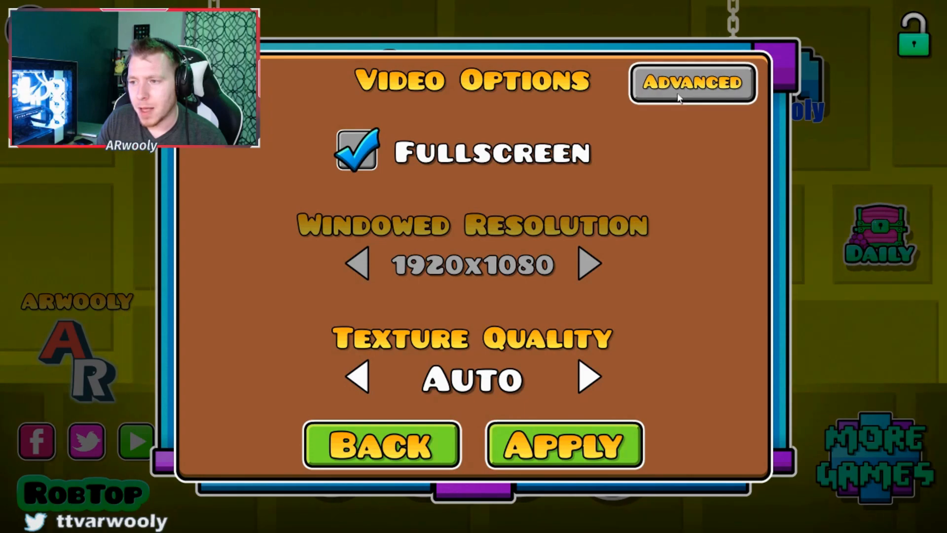
key("Escape")
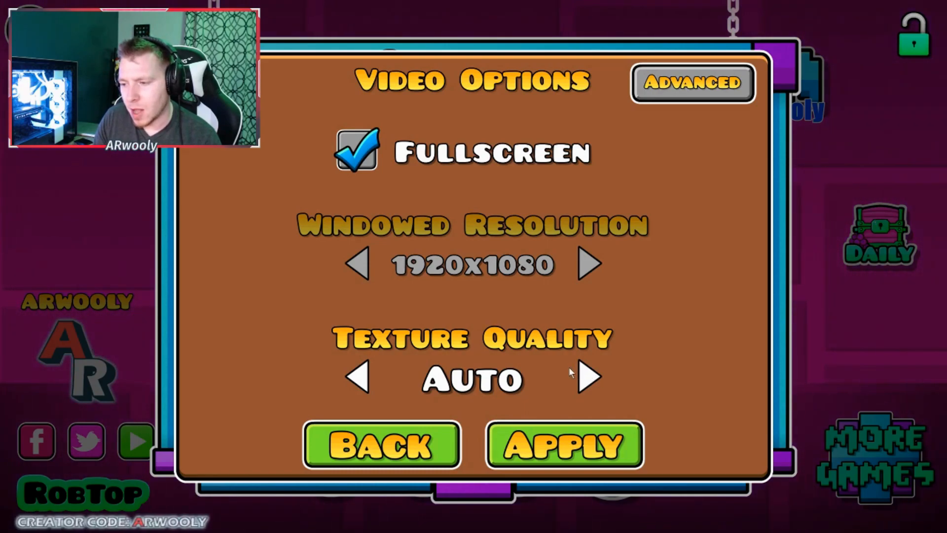
- Cycle the texture quality through Low, Medium and High back to Auto, and leave the settings without applying
left_click(585, 383)
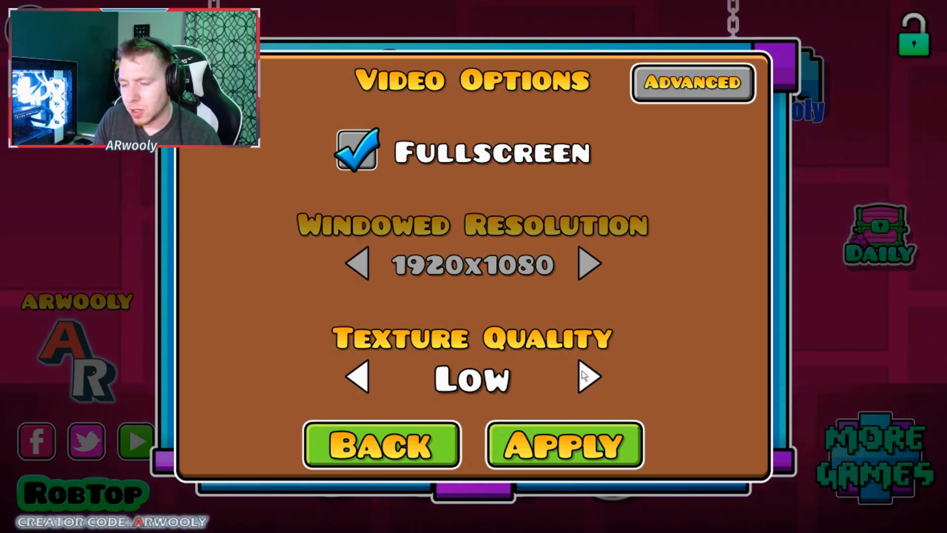
left_click(589, 376)
left_click(590, 374)
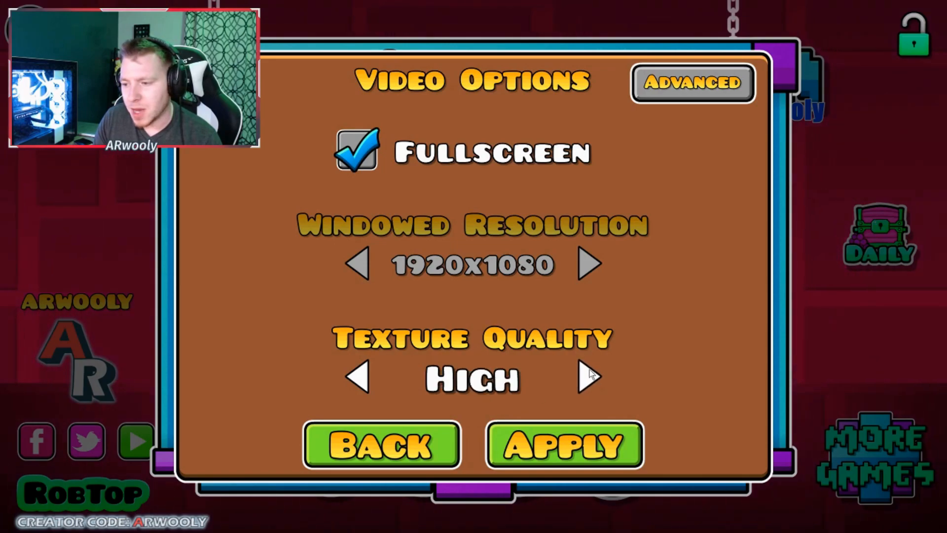
left_click(590, 374)
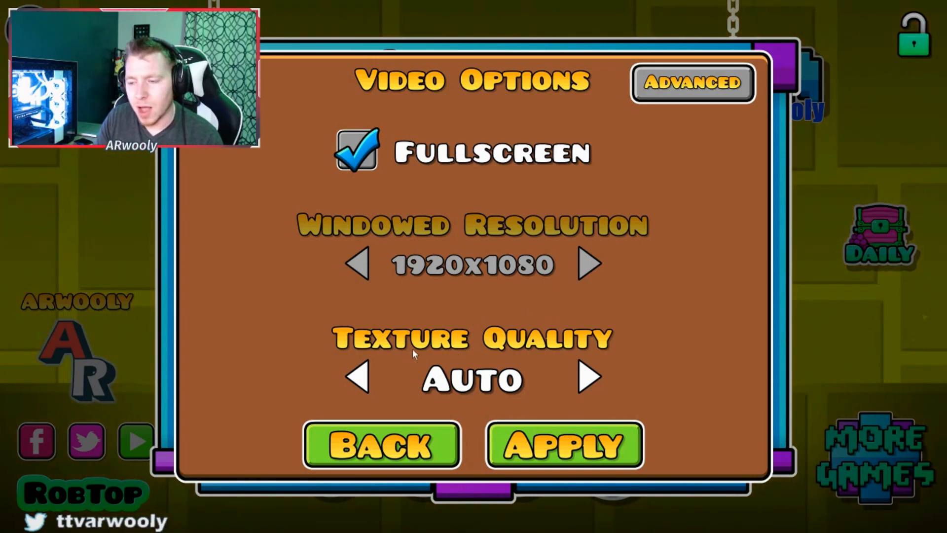
left_click(589, 378)
left_click(591, 380)
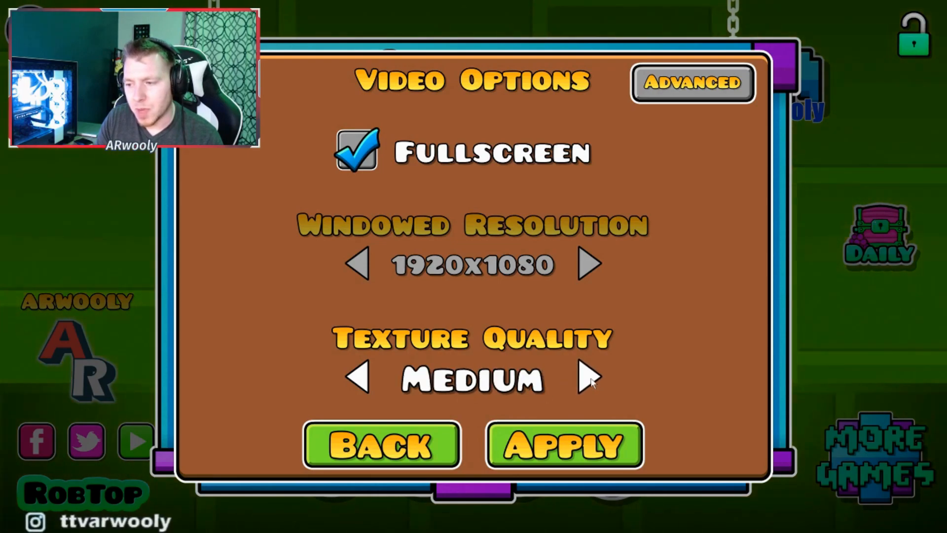
left_click(591, 381)
left_click(590, 379)
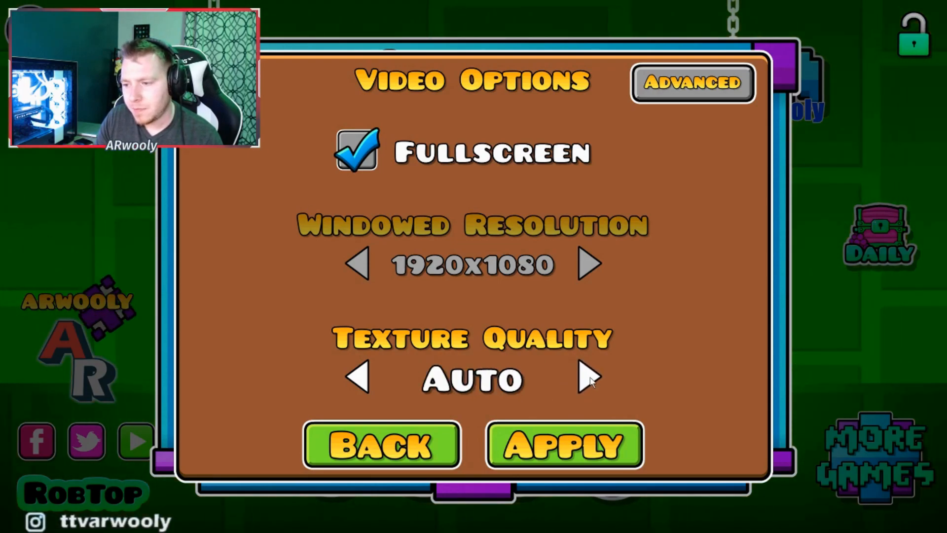
key("Escape")
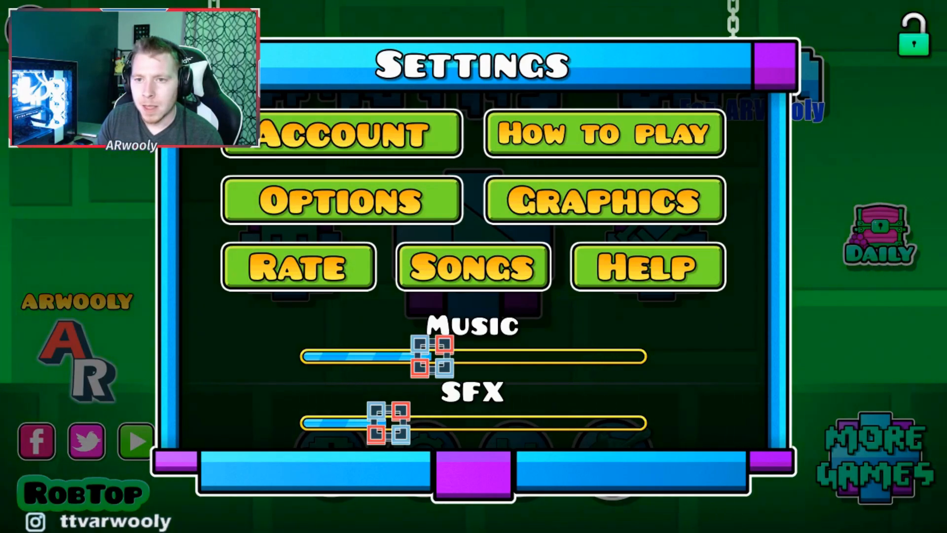
key("Escape")
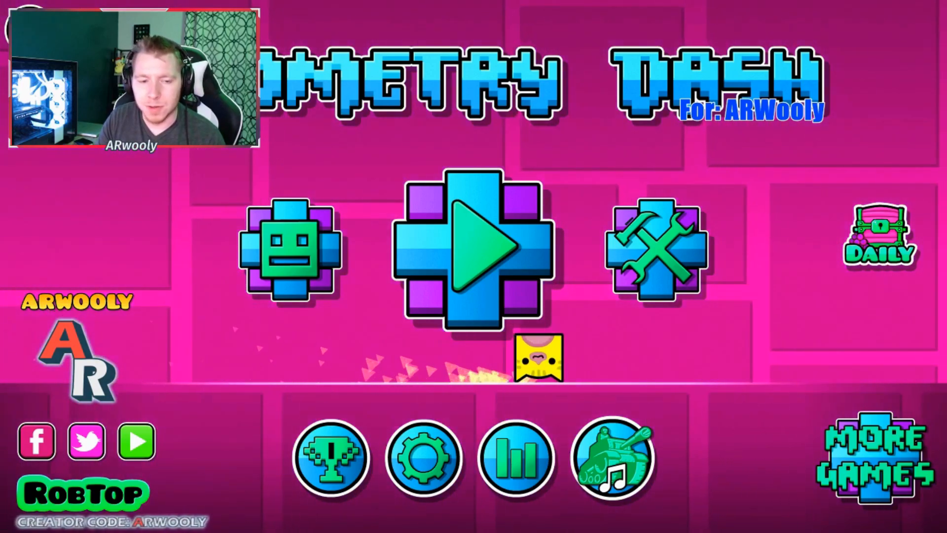
- Quit Geometry Dash and switch to the GJ_GameSheet02-uhd image in GIMP
key("Escape")
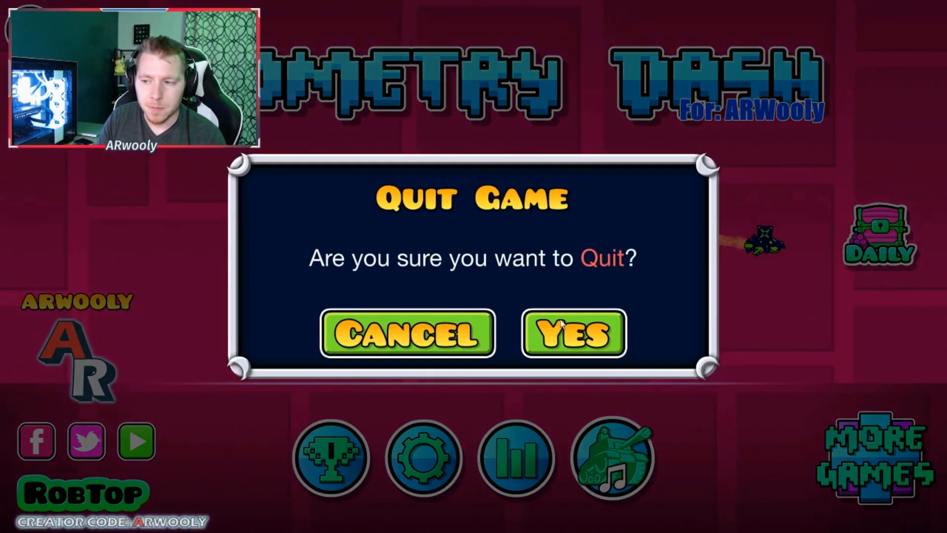
left_click(582, 339)
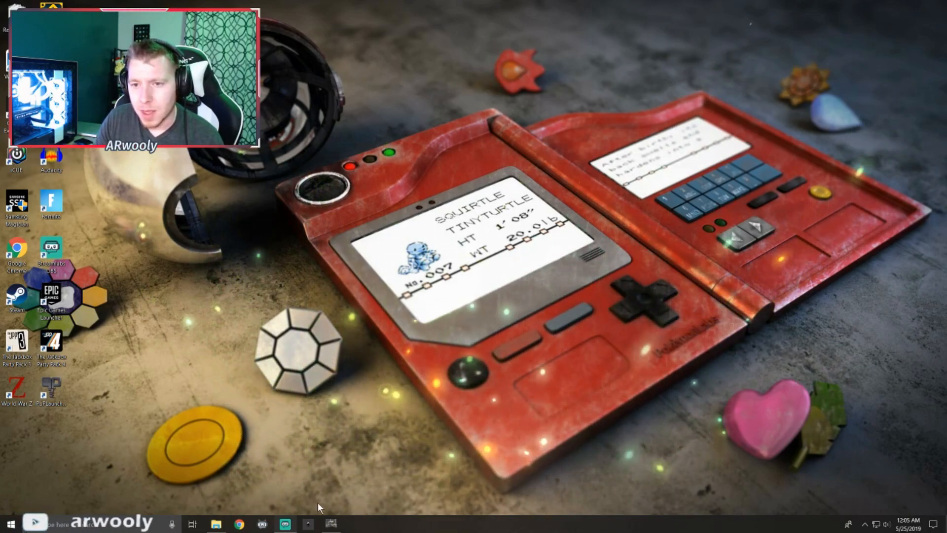
left_click(332, 525)
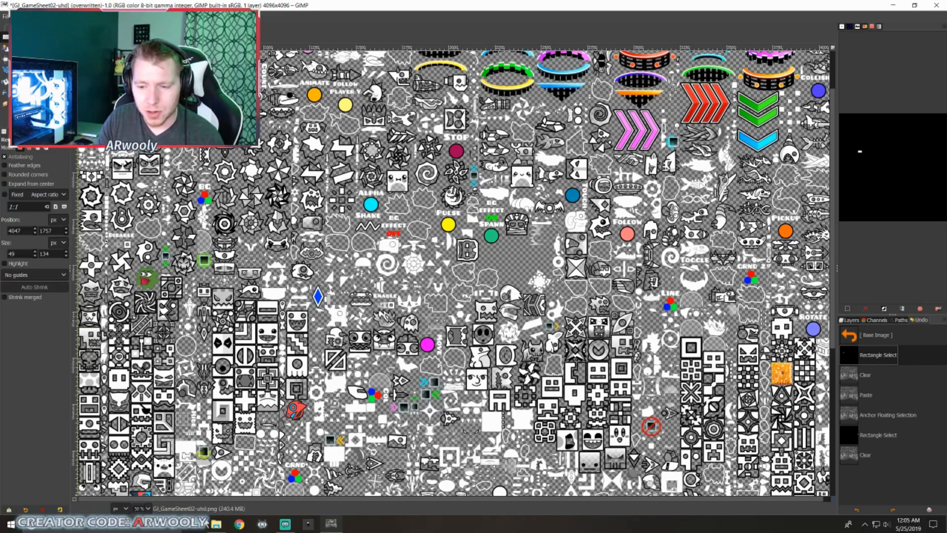
- Open a new File Explorer window and browse to C:\Program Files (x86)\Steam\steamapps\common\Geometry Dash\Resources
mouse_move(212, 526)
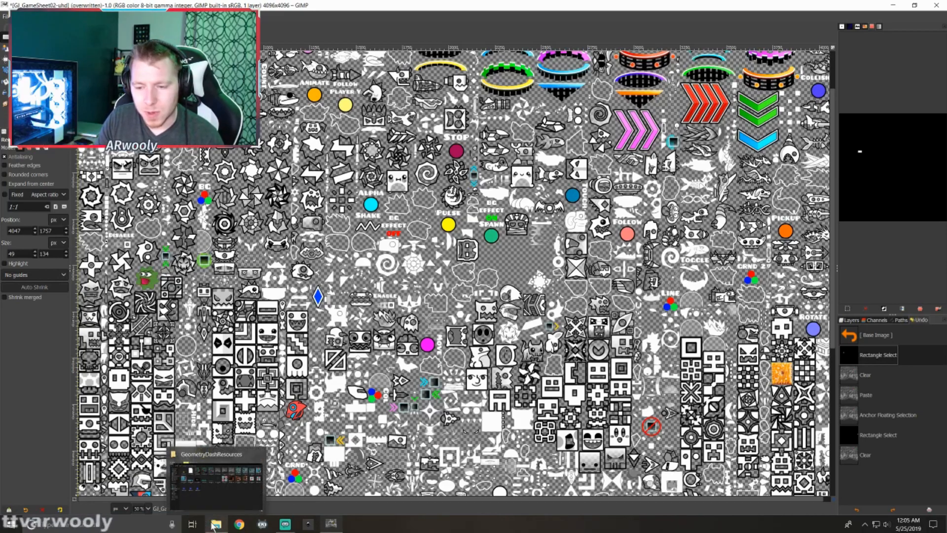
right_click(216, 523)
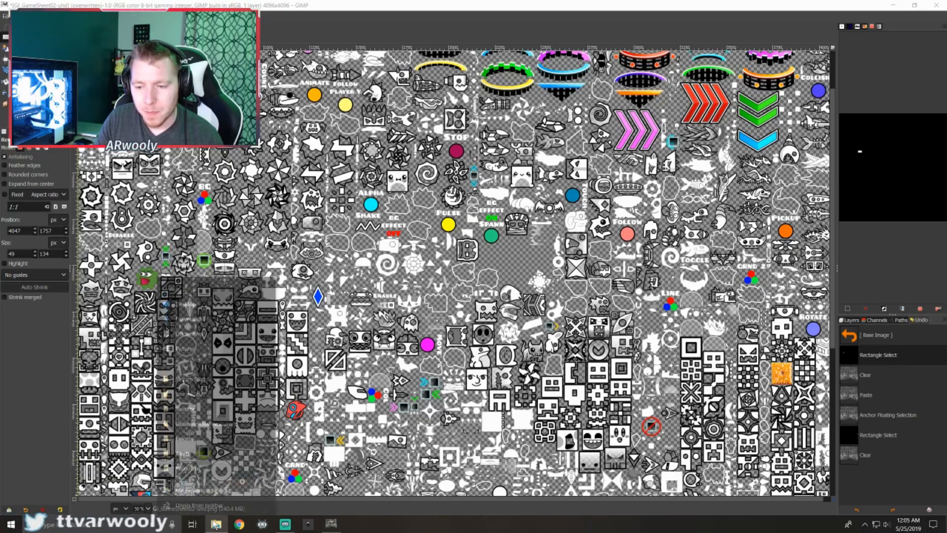
left_click(190, 474)
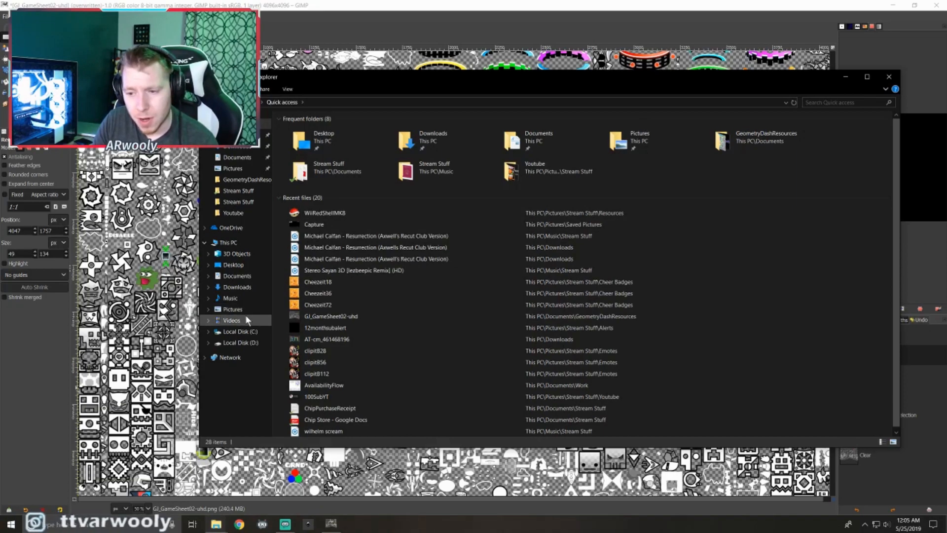
left_click(215, 331)
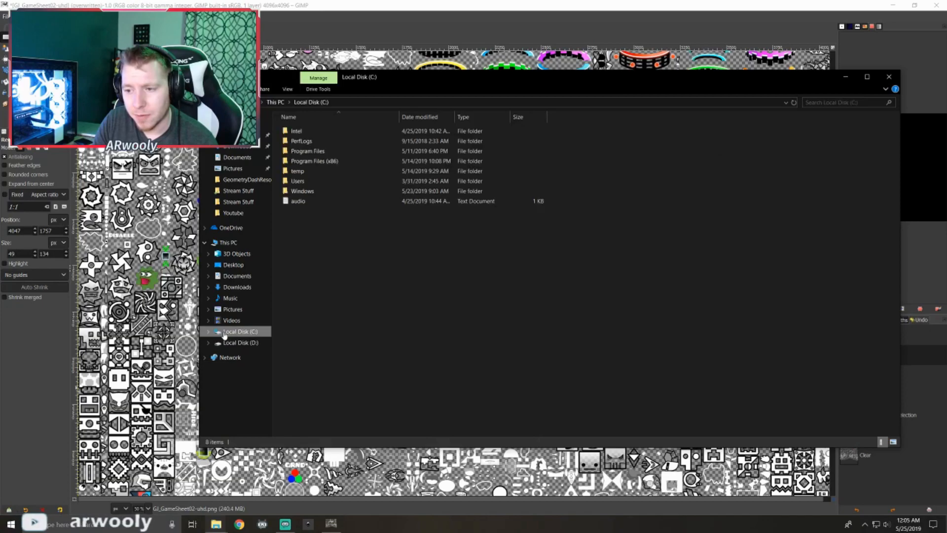
double_click(316, 161)
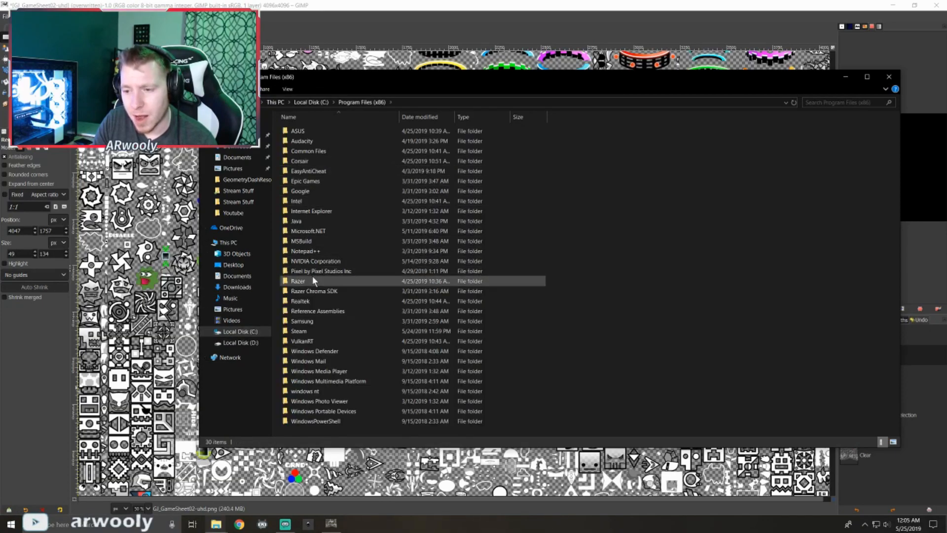
double_click(299, 328)
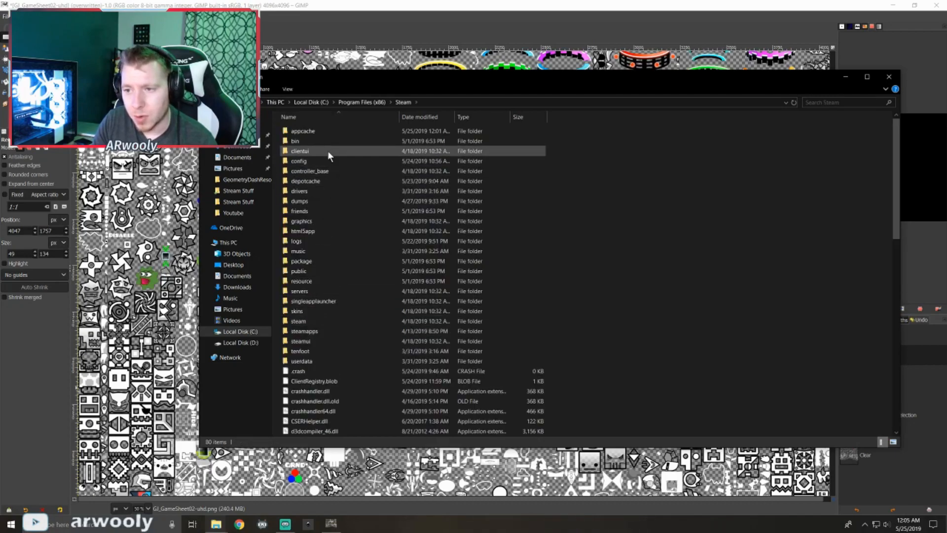
double_click(296, 330)
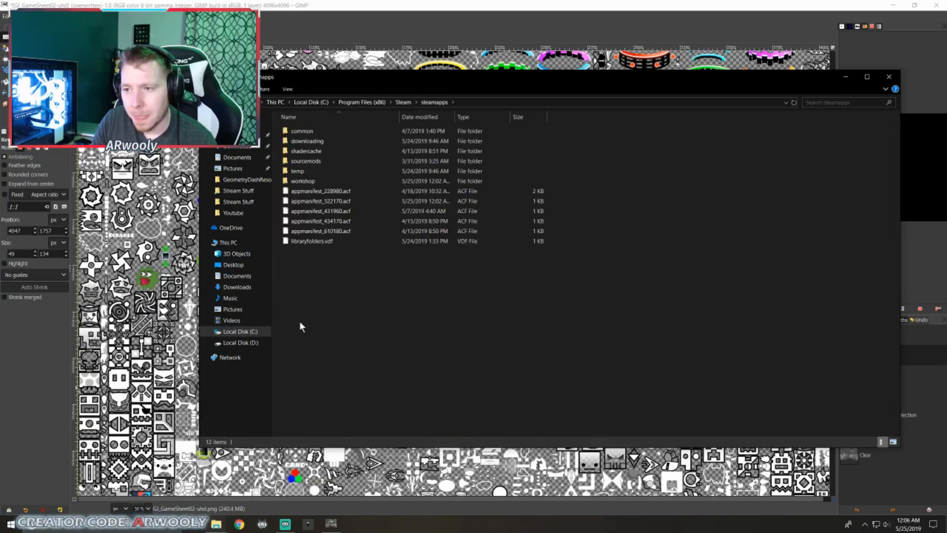
double_click(307, 129)
double_click(313, 129)
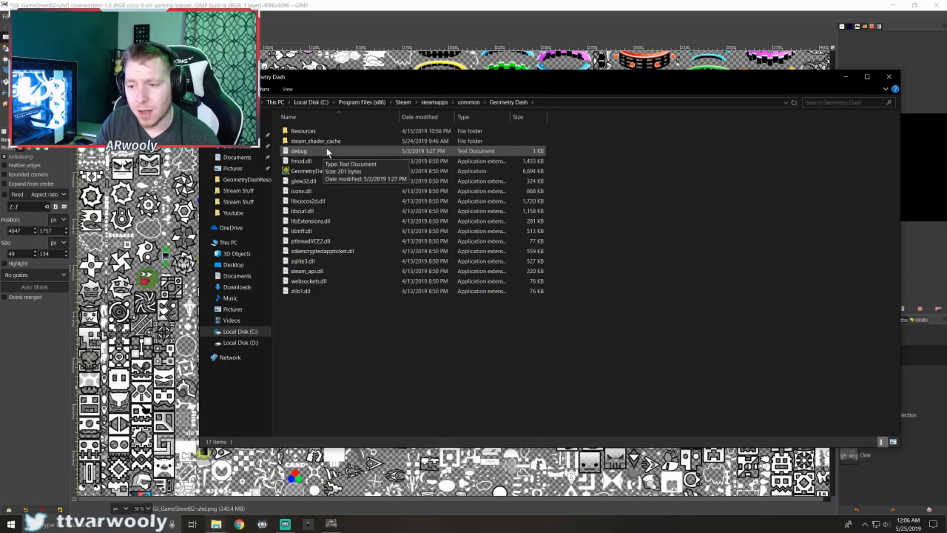
double_click(305, 132)
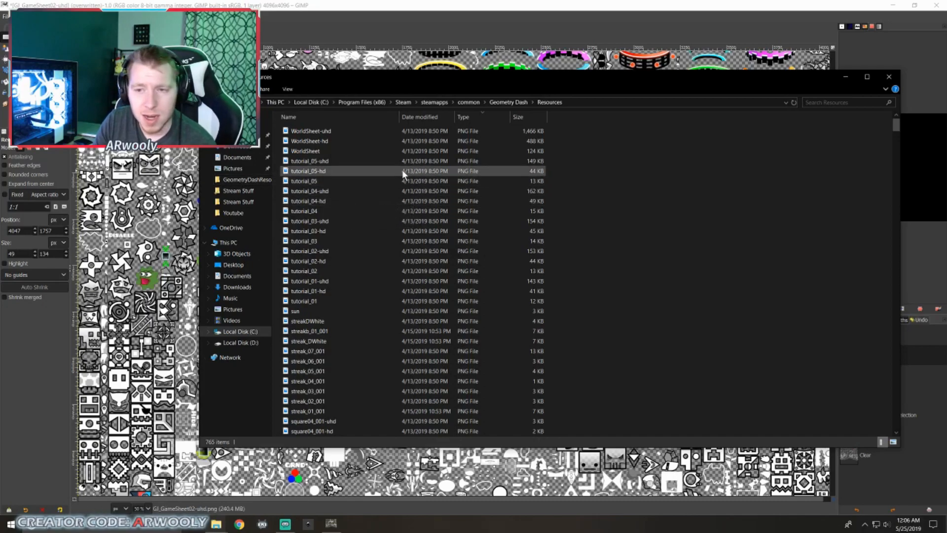
- Look through the PNG files in the Resources folder for the GJ_GameSheet texture sheets
scroll(394, 233, "down", 8)
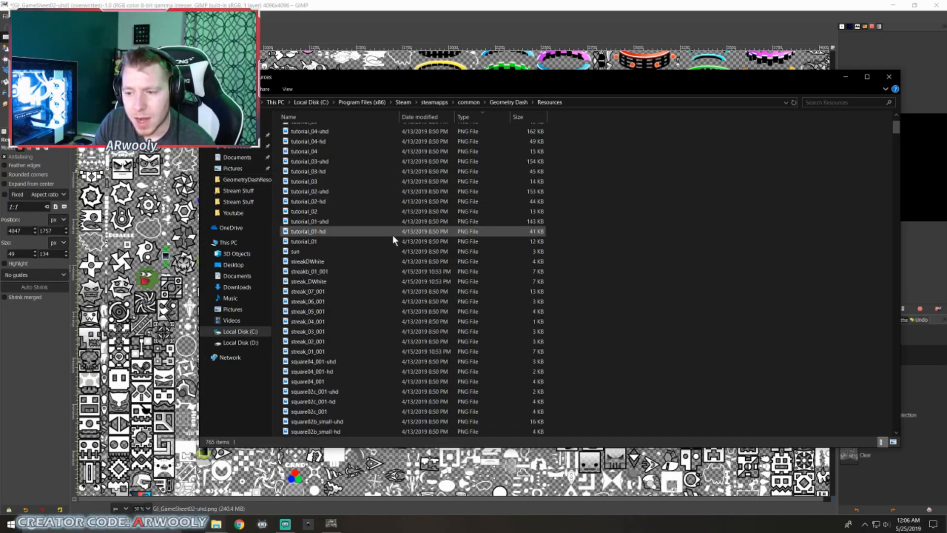
scroll(392, 235, "down", 2)
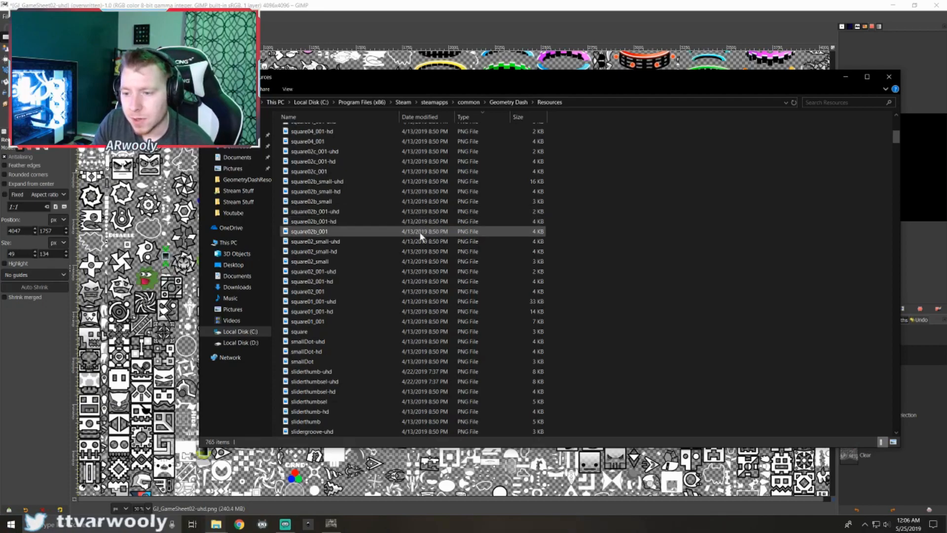
scroll(406, 288, "down", 9)
scroll(404, 292, "down", 14)
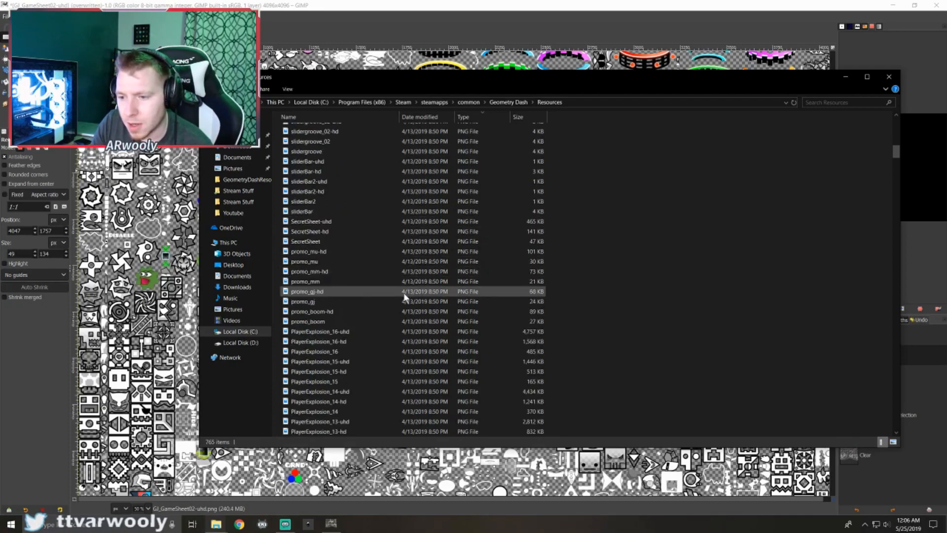
scroll(403, 292, "down", 8)
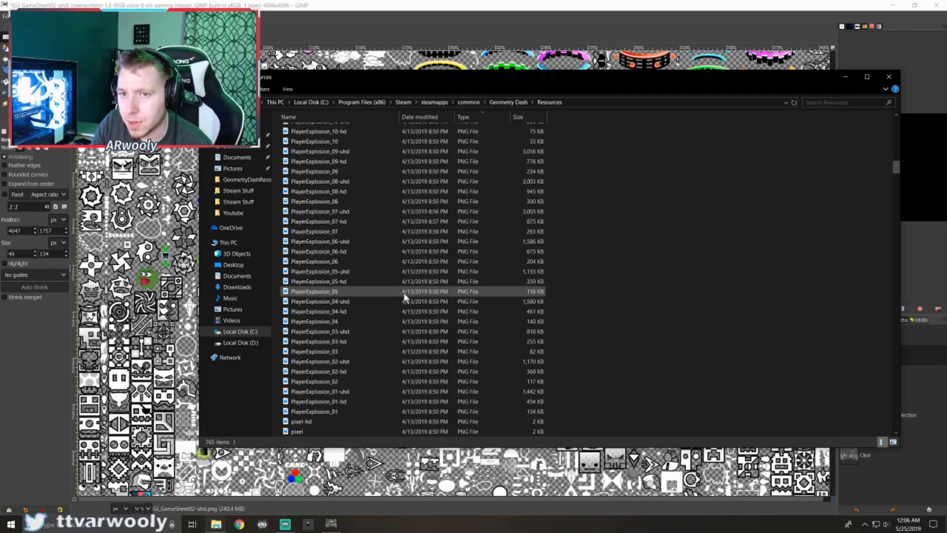
scroll(404, 292, "down", 12)
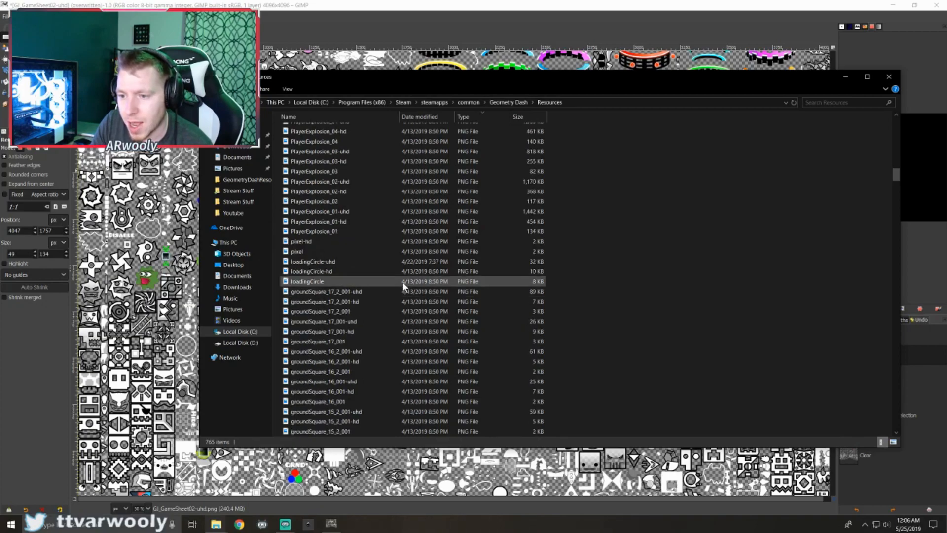
scroll(401, 290, "down", 14)
scroll(400, 290, "down", 8)
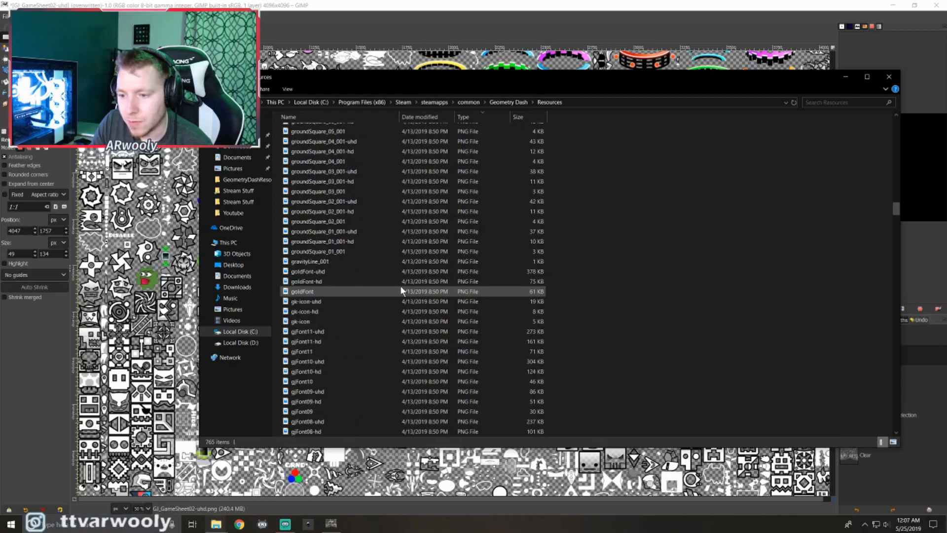
scroll(401, 291, "down", 12)
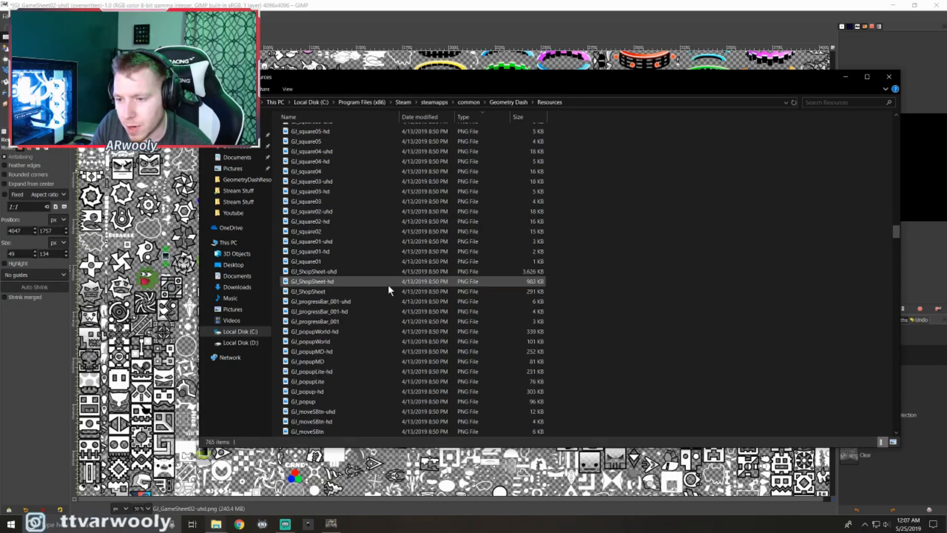
scroll(375, 291, "down", 7)
scroll(355, 303, "down", 1)
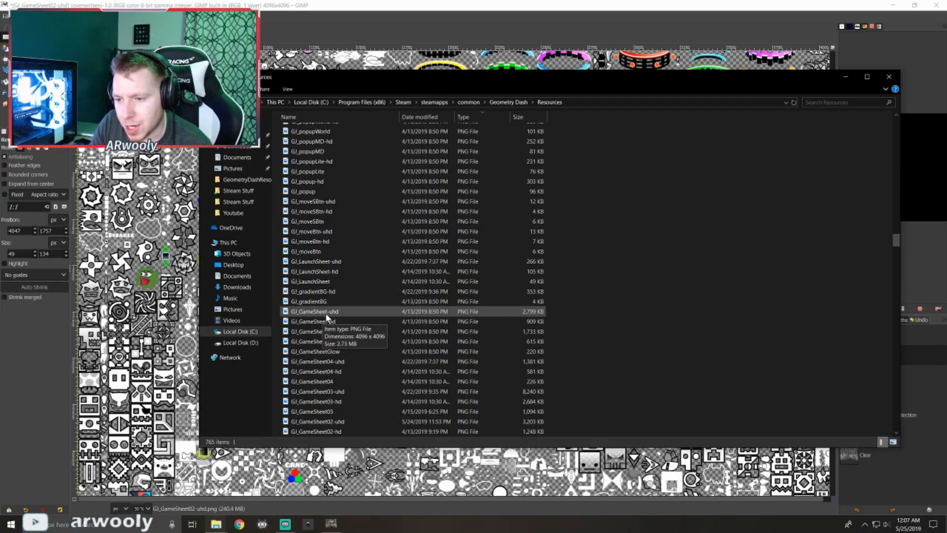
scroll(348, 365, "down", 2)
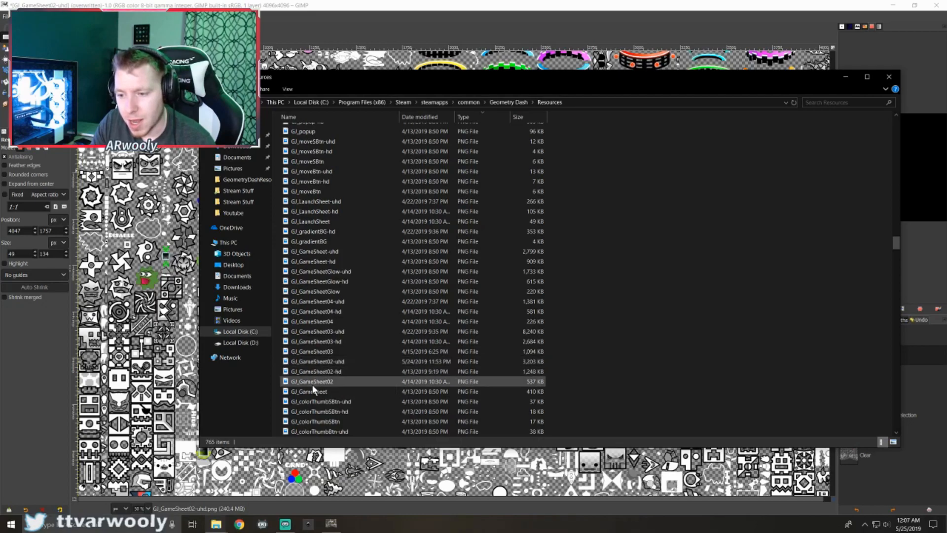
- Compare the dimensions and file sizes of GJ_GameSheet02, GJ_GameSheet02-hd and GJ_GameSheet02-uhd in the Resources folder
mouse_move(310, 385)
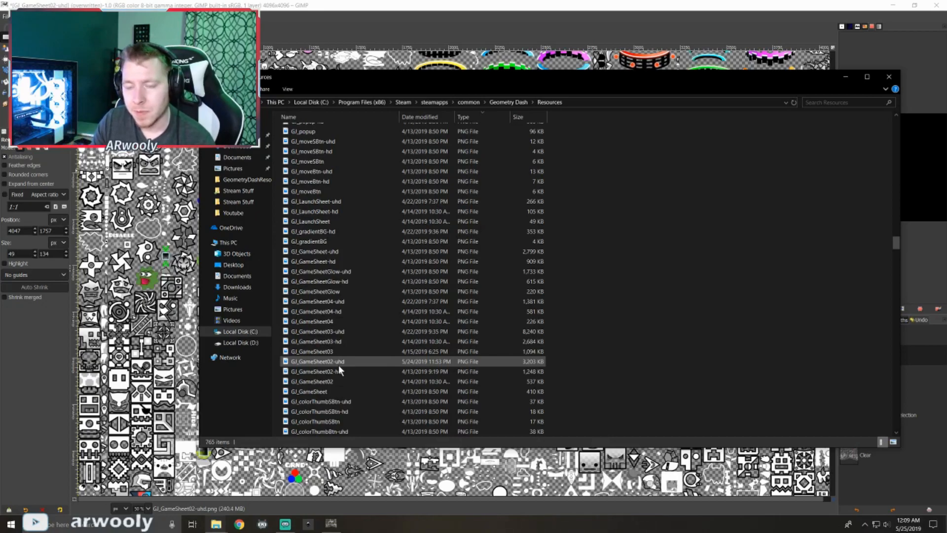
left_click(363, 331)
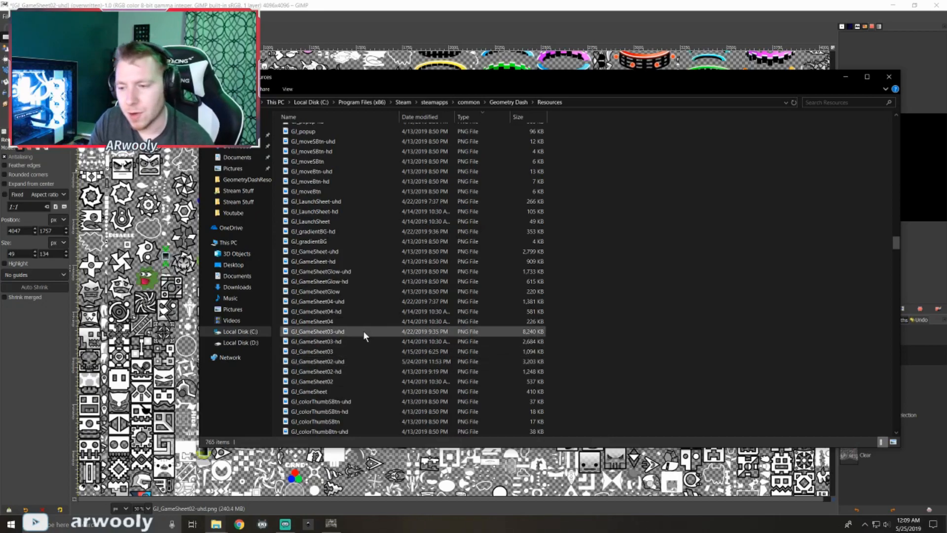
left_click(330, 363)
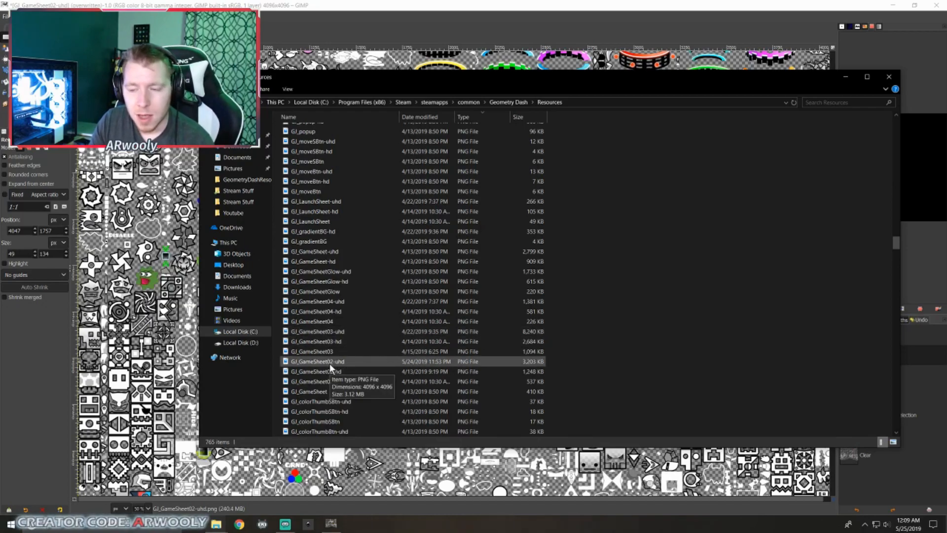
left_click(331, 391)
left_click(331, 382)
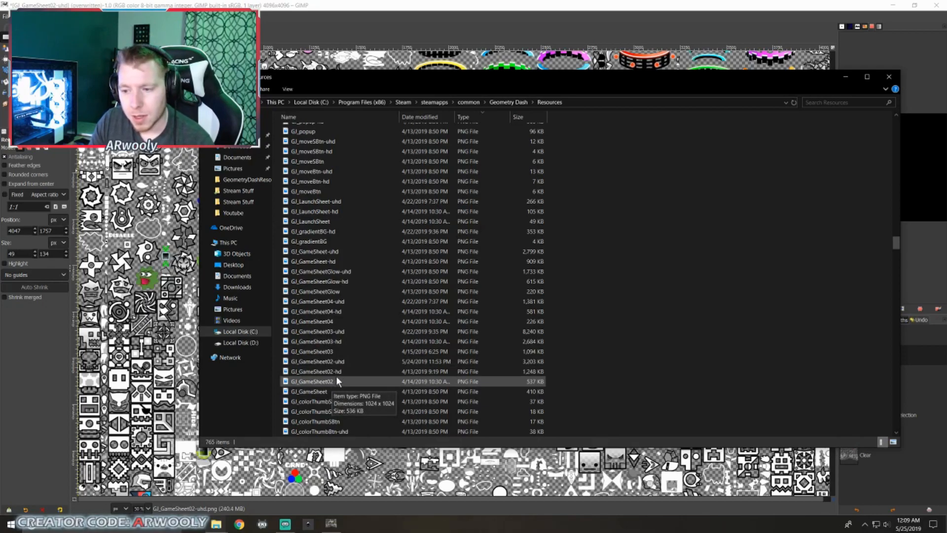
left_click(340, 372)
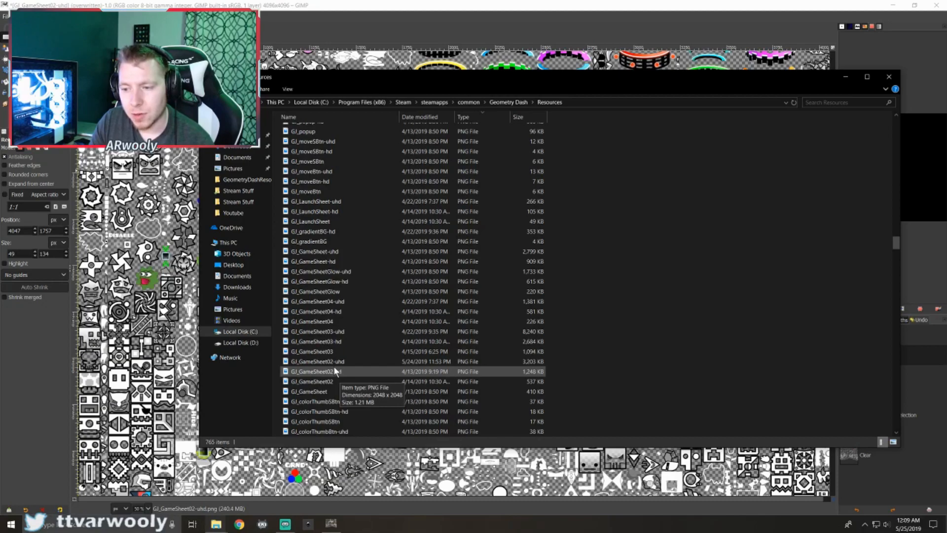
left_click(335, 363)
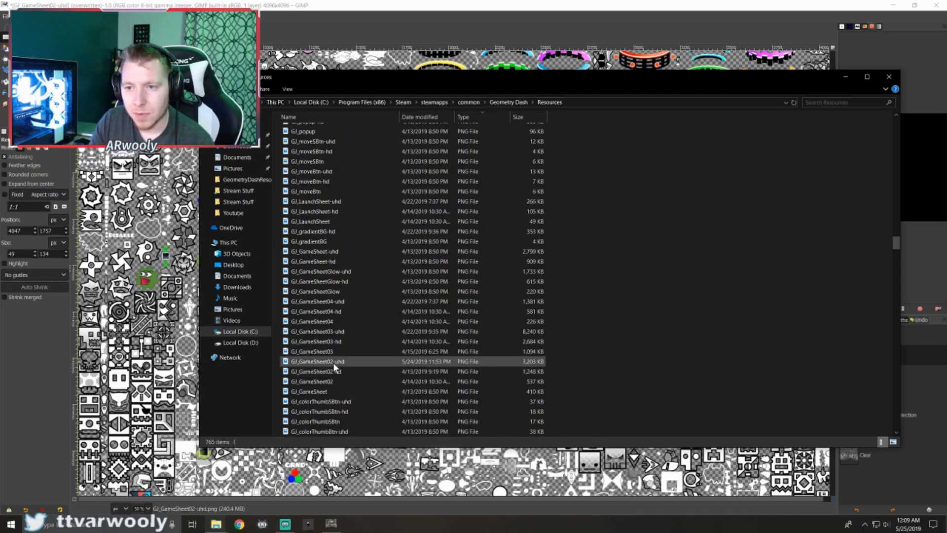
left_click(626, 221)
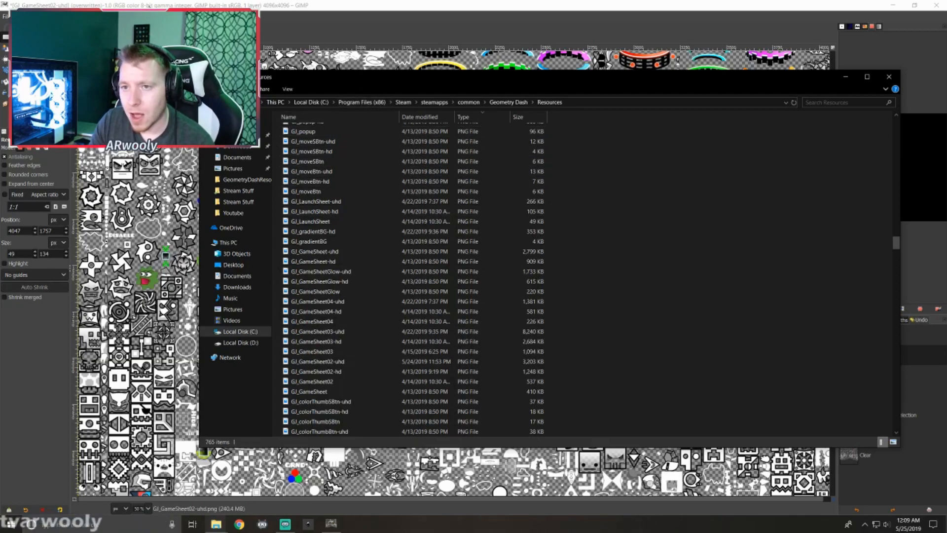
- Return to the GJ_GameSheet02-uhd sheet in GIMP and examine the white UFO icon with the round hole beside the green circle
left_click(845, 76)
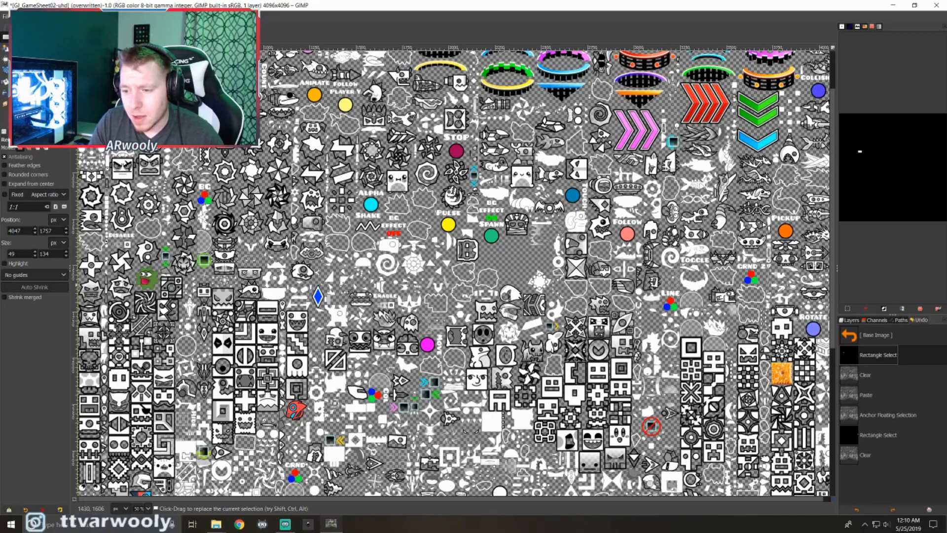
scroll(348, 290, "down", 3)
scroll(348, 290, "up", 3)
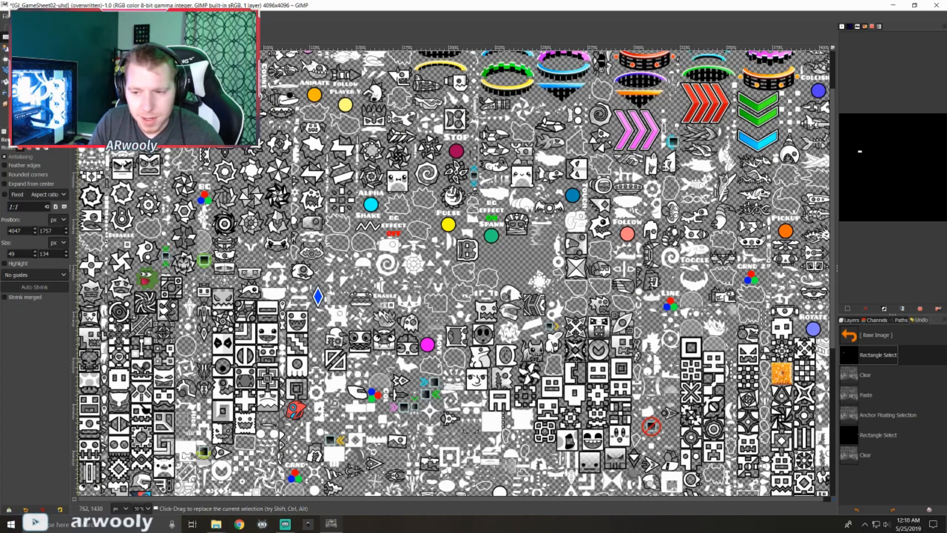
scroll(210, 251, "up", 4)
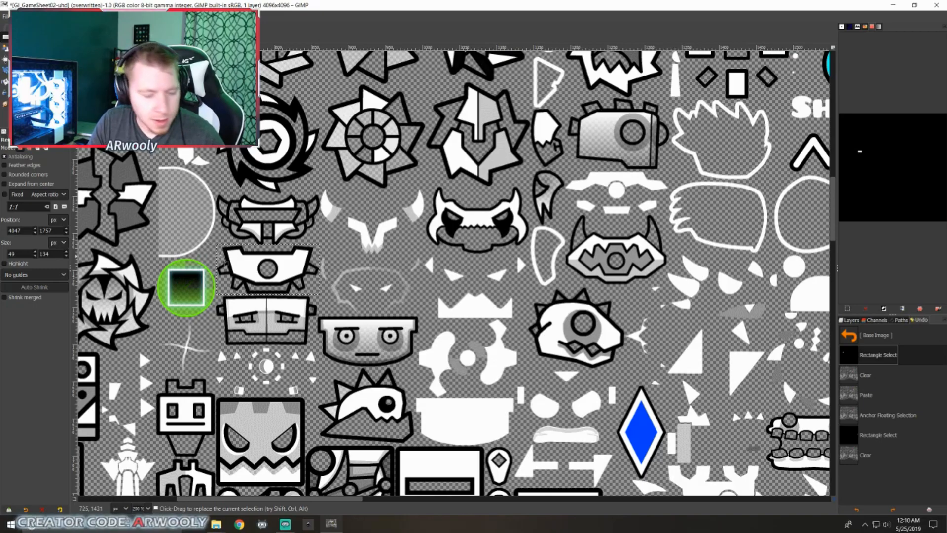
scroll(228, 256, "left", 5)
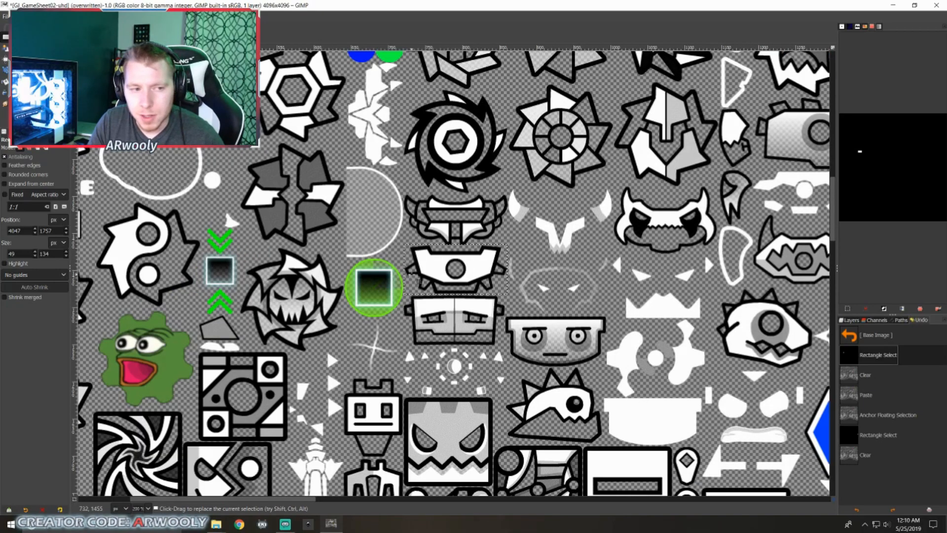
scroll(454, 273, "up", 1)
scroll(461, 278, "up", 2)
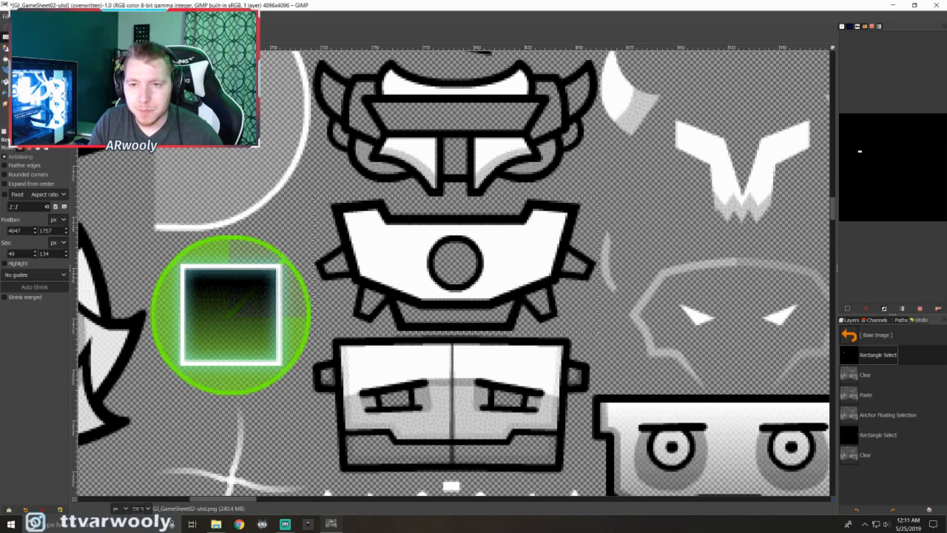
- View the WiiRedShellMK8 source image and its scaled 140x67 copy, and return to the GJ_GameSheet02-uhd sheet
left_click(6, 16)
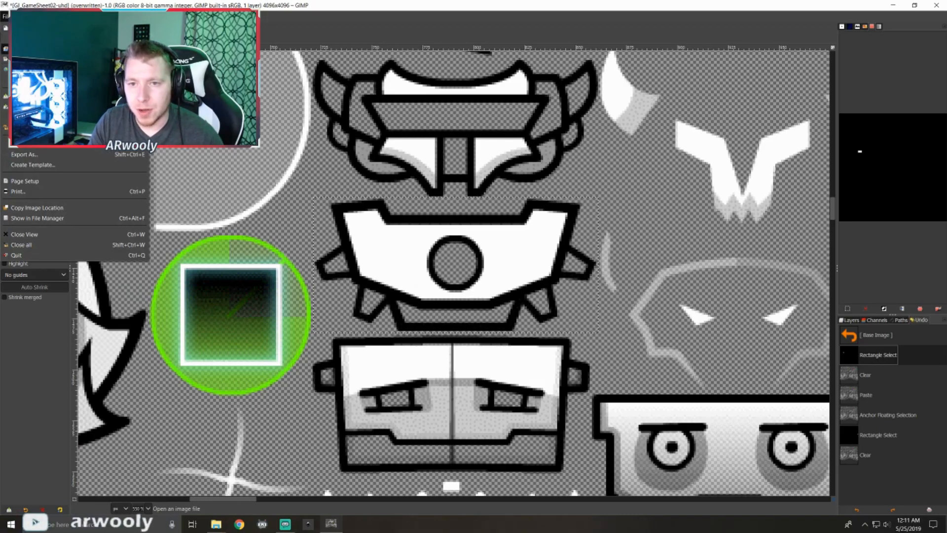
mouse_move(170, 17)
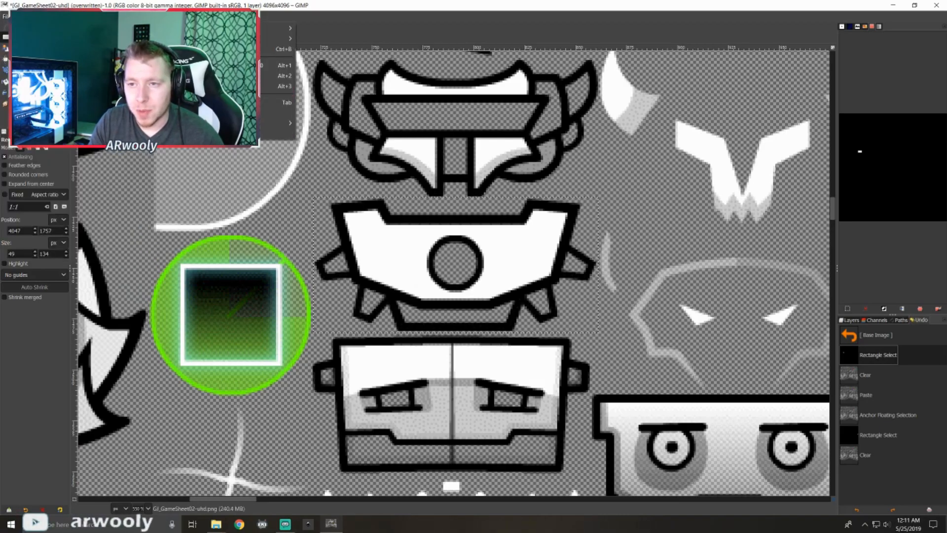
left_click(153, 4)
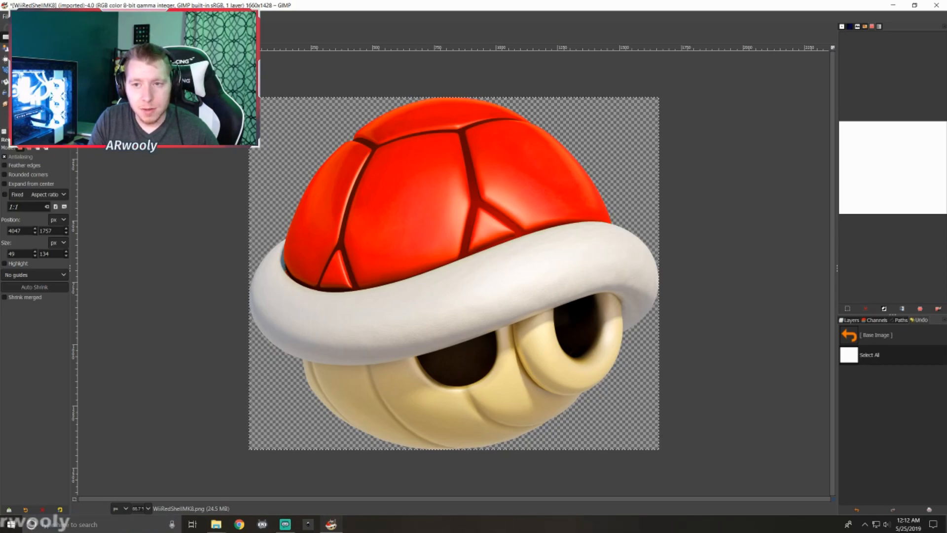
key("ctrl+Page_Up")
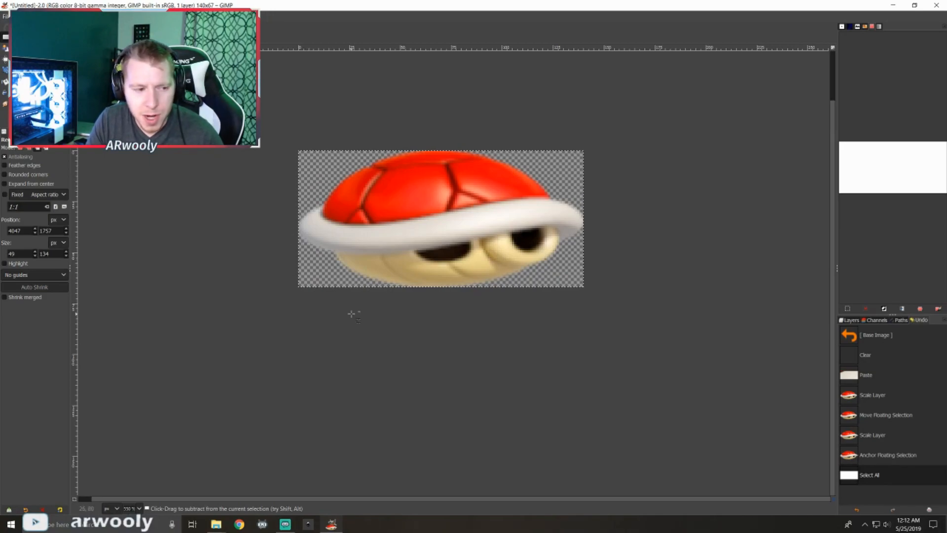
scroll(337, 304, "down", 4, "ctrl")
scroll(345, 315, "down", 1, "ctrl")
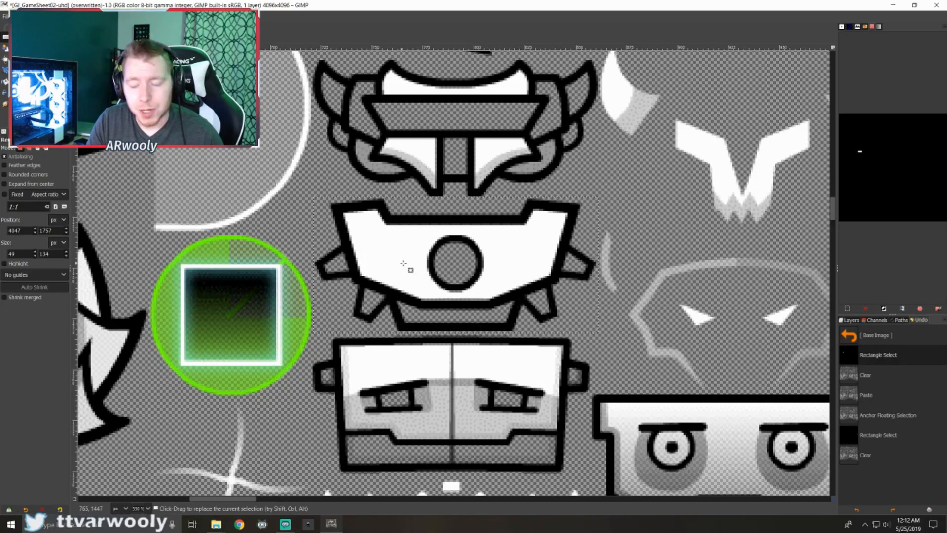
- Redo clearing the selected UFO icon and pasting the red shell in its place, and check the shell among the surrounding icons
left_click(868, 376)
left_click(866, 394)
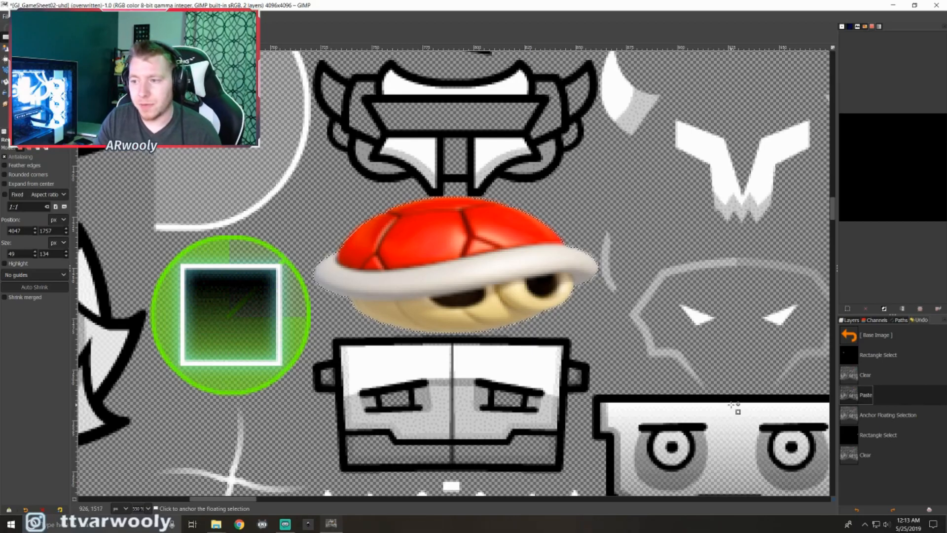
scroll(617, 294, "down", 2)
scroll(620, 296, "down", 2)
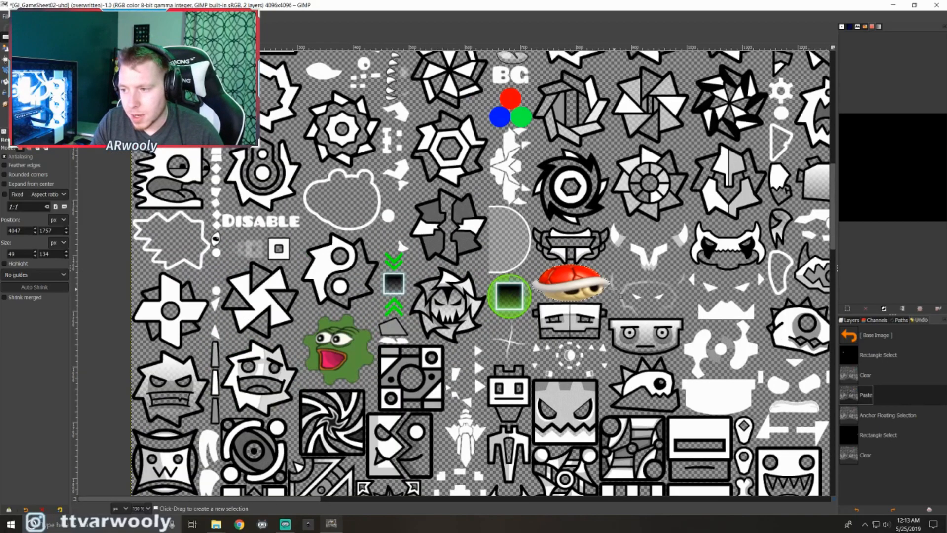
scroll(620, 296, "down", 2)
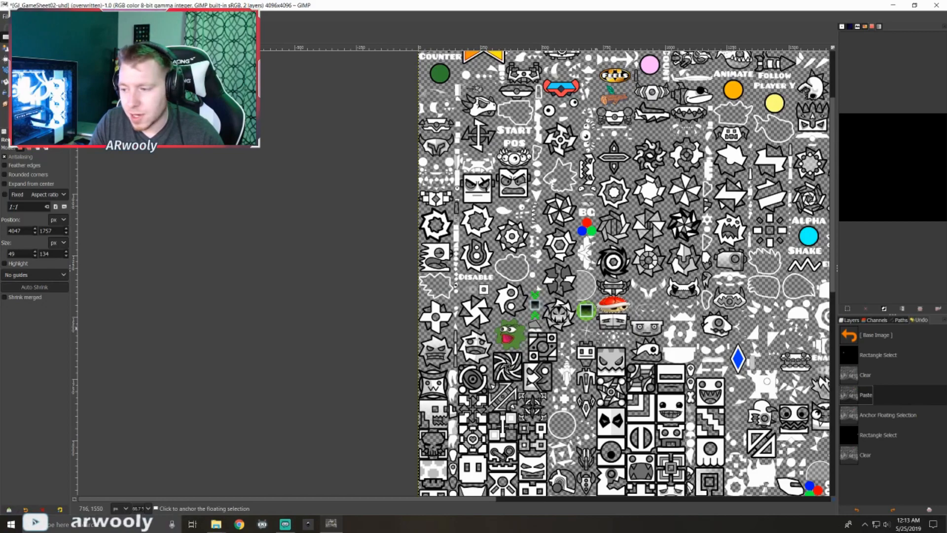
scroll(576, 361, "down", 3)
scroll(559, 350, "up", 3)
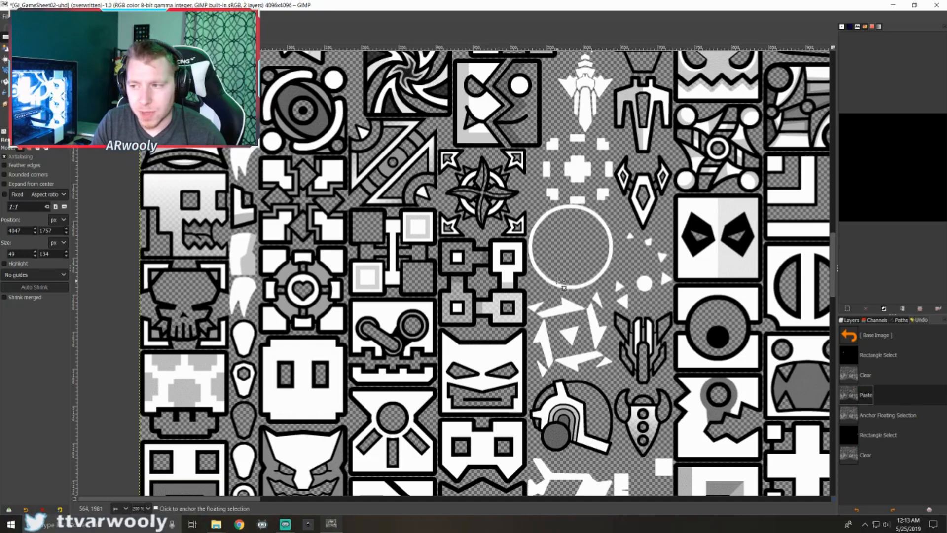
scroll(563, 281, "up", 5)
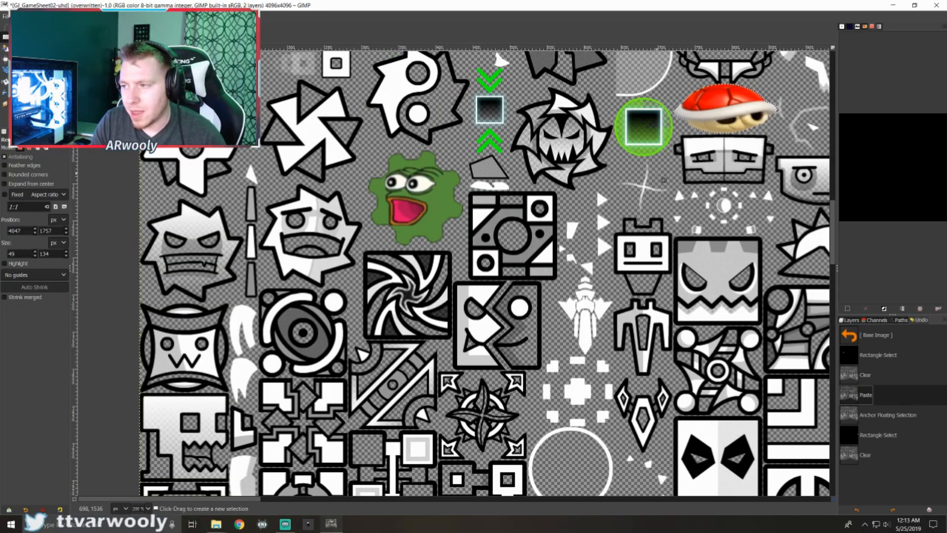
- Redo anchoring the red shell, selecting the white fragments beside the Rotate icon at the sheet's right edge, and clearing them
scroll(657, 173, "down", 4)
scroll(642, 185, "right", 6)
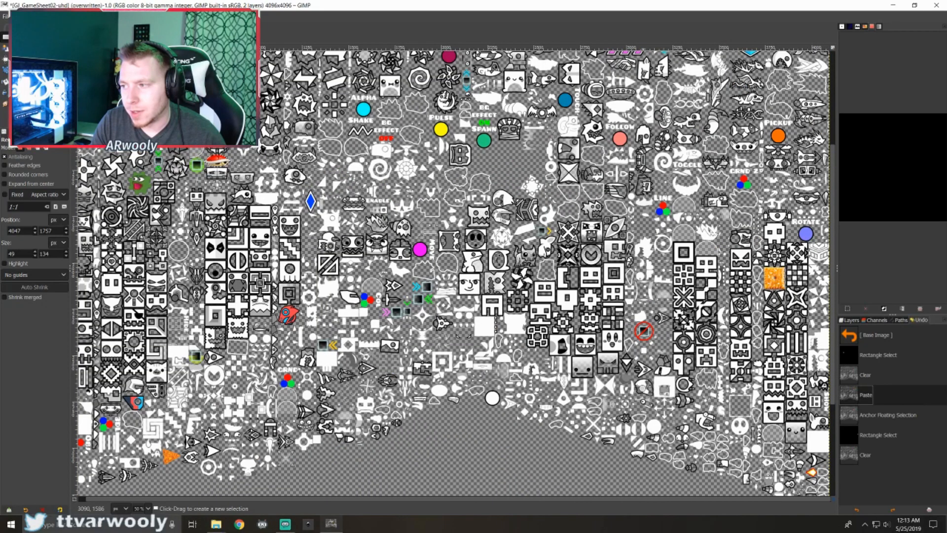
left_click(868, 416)
left_click(867, 437)
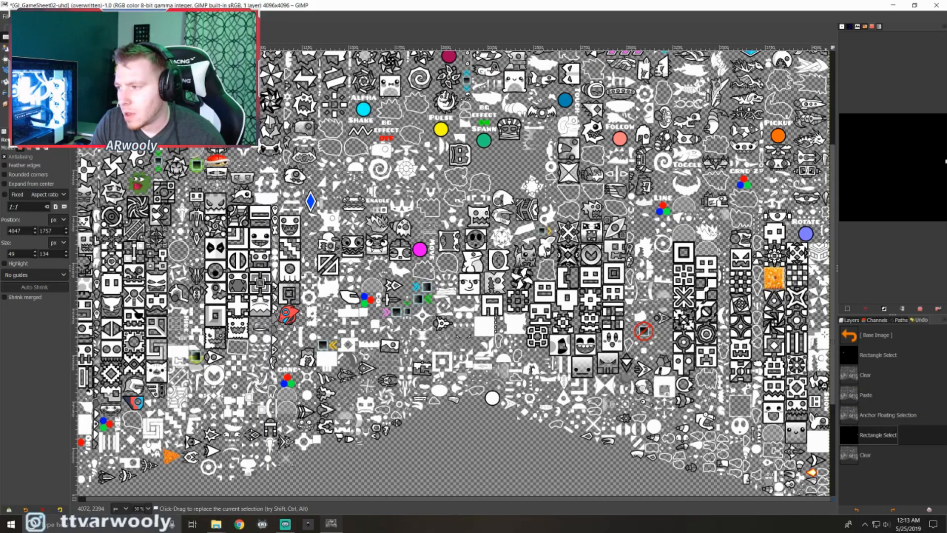
scroll(821, 235, "up", 5)
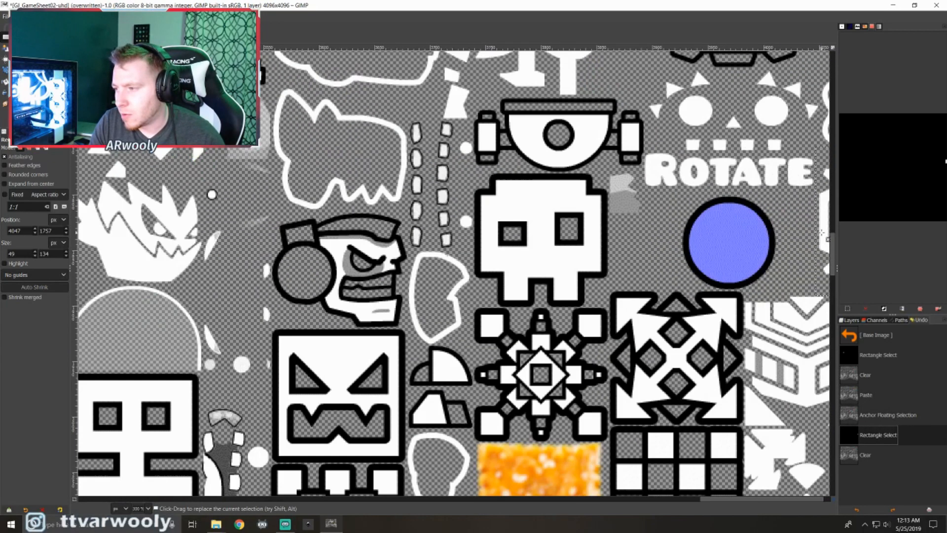
scroll(816, 239, "right", 2)
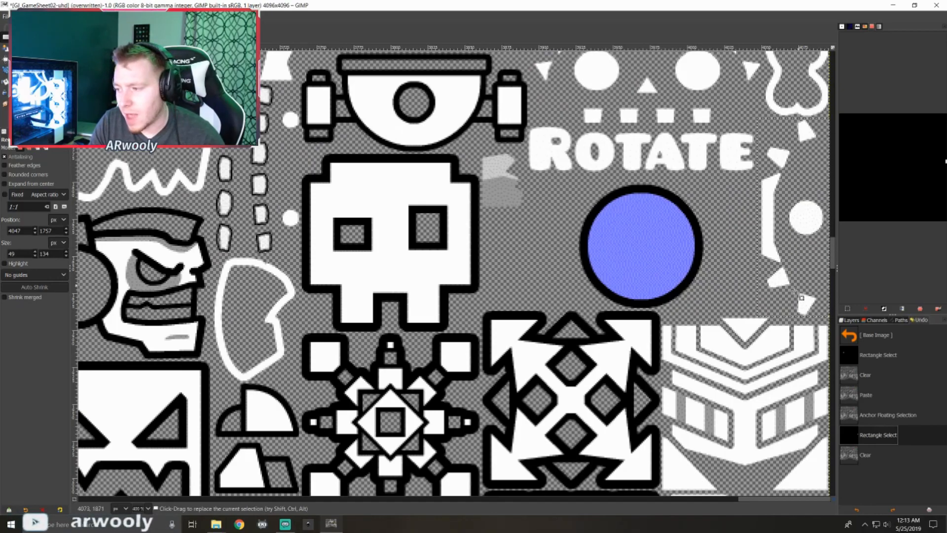
left_click(864, 454)
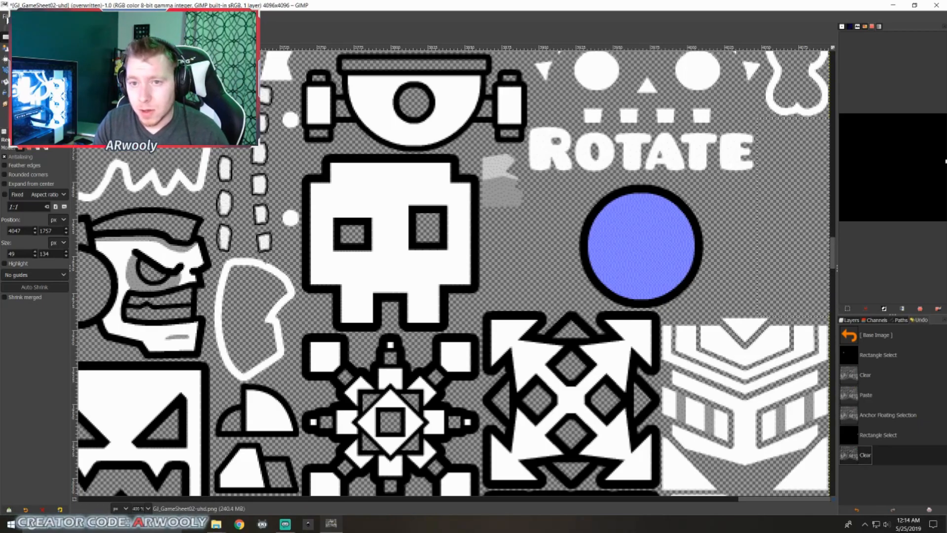
- Export the sheet as GJ_GameSheet02-uhd.png to Documents\GeometryDashResources, replacing the existing file and keeping the current PNG options
left_click(6, 16)
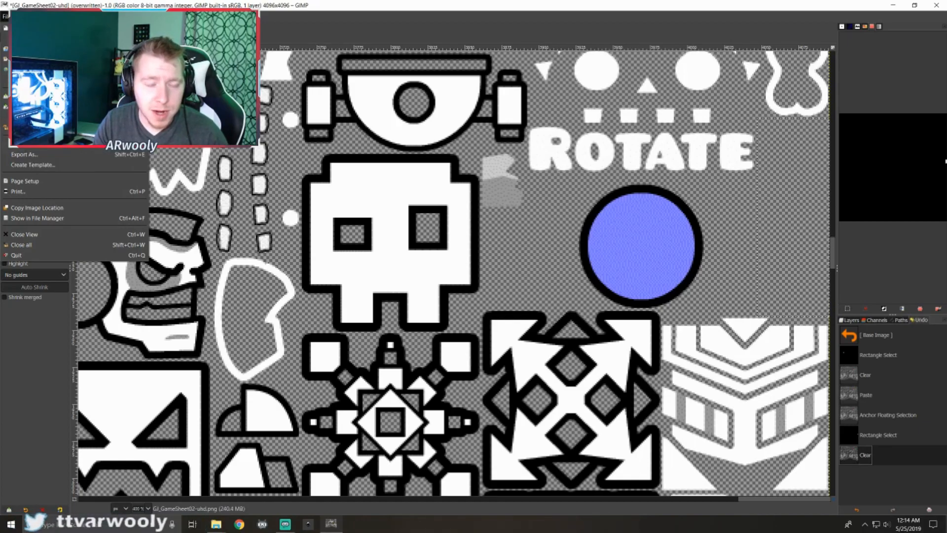
left_click(18, 154)
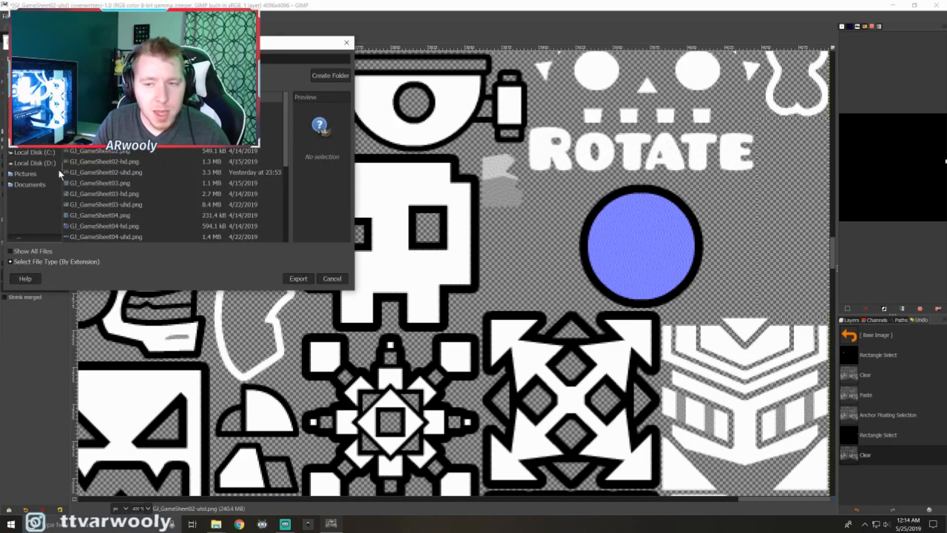
left_click_drag(143, 48, 352, 68)
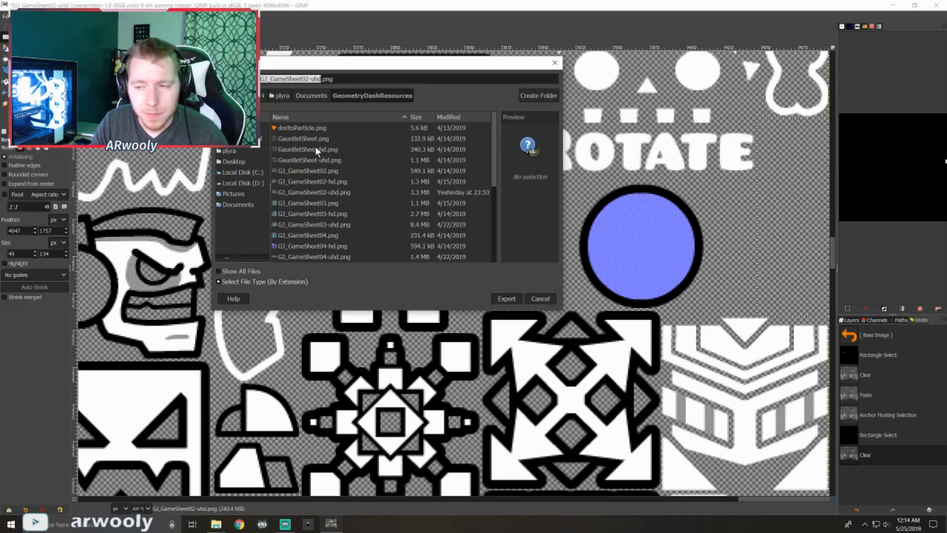
scroll(315, 150, "down", 1)
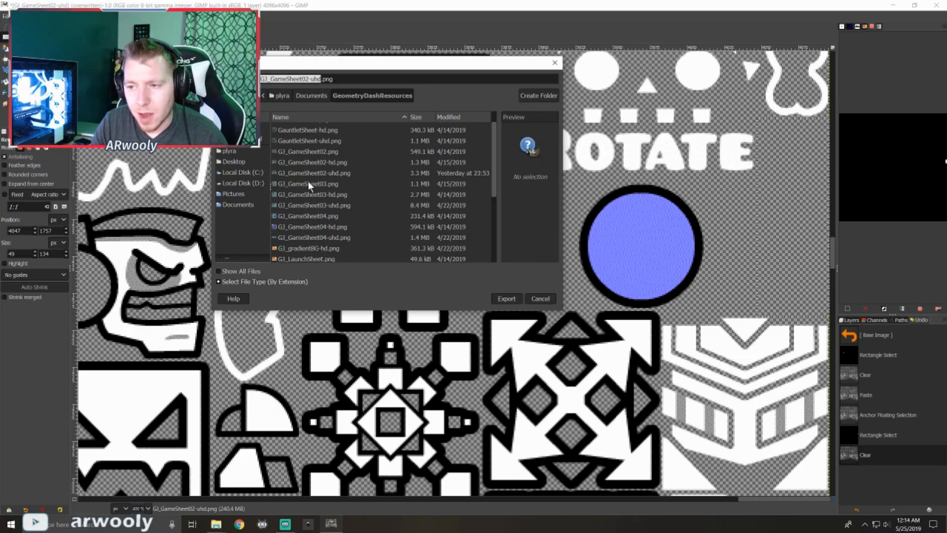
left_click(508, 298)
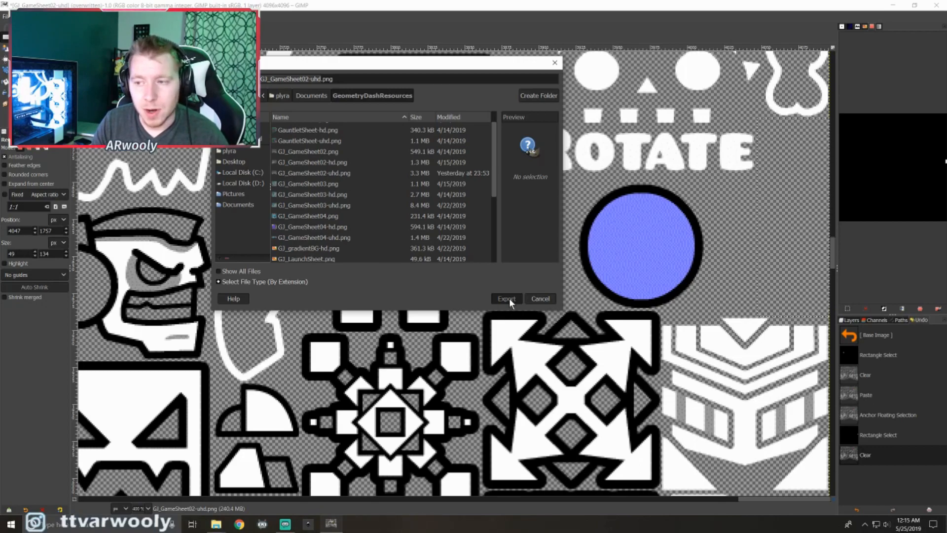
left_click(509, 298)
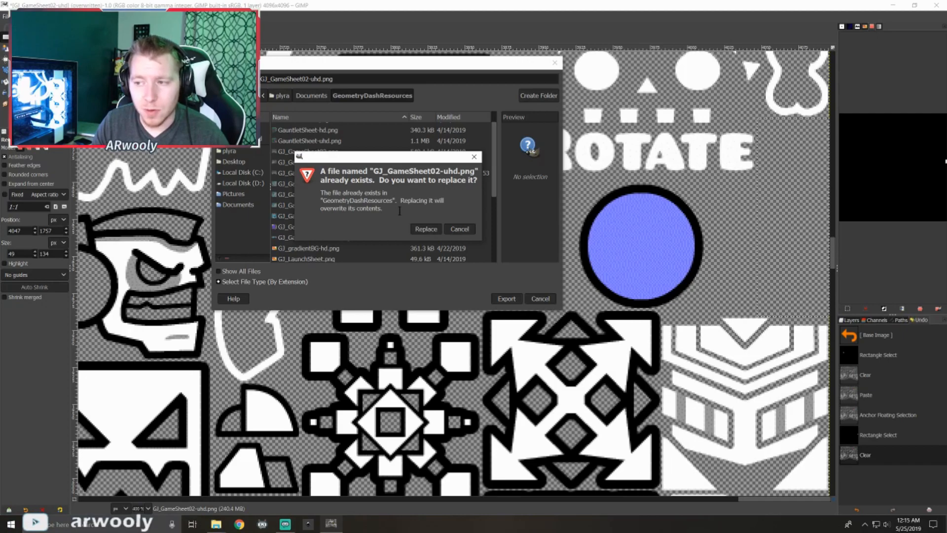
left_click(424, 228)
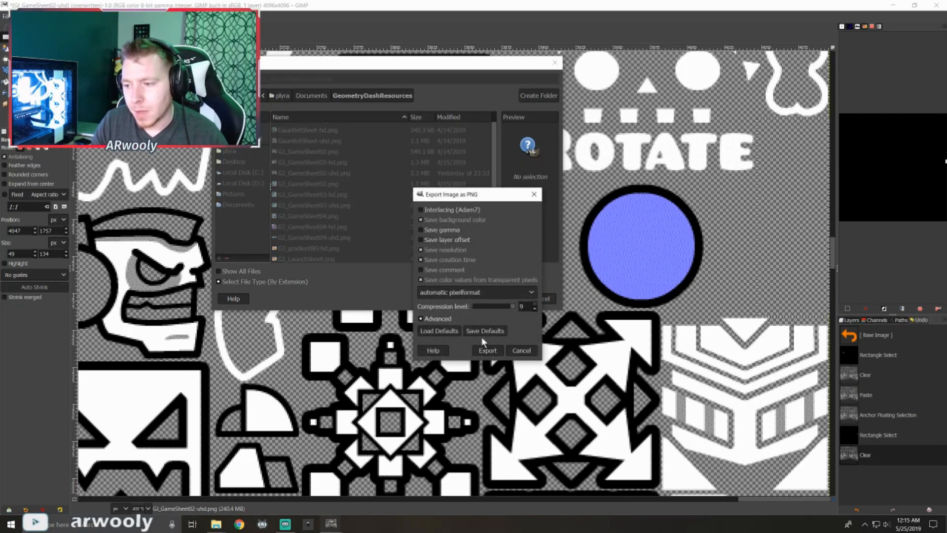
left_click(487, 350)
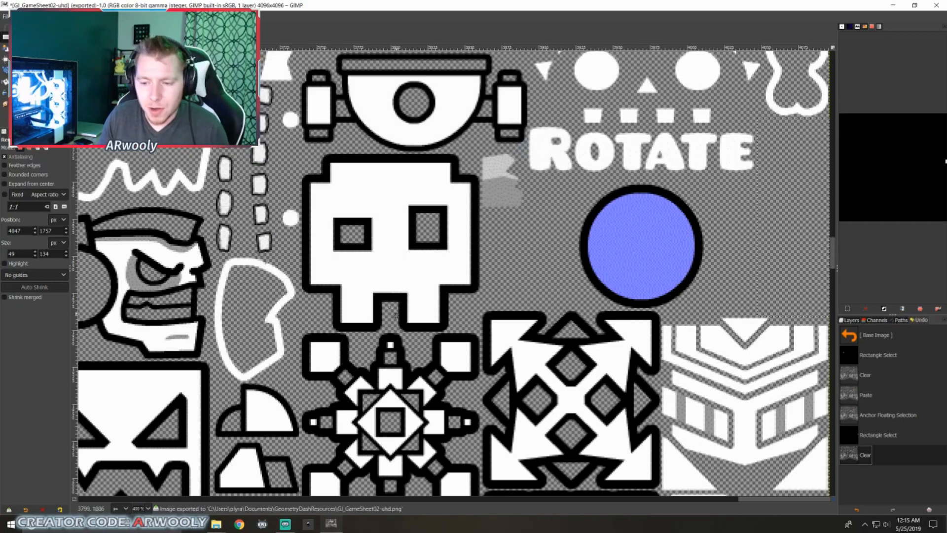
- Switch to the GeometryDashResources folder in File Explorer and inspect the exported GJ_GameSheet02-uhd image up close
mouse_move(216, 524)
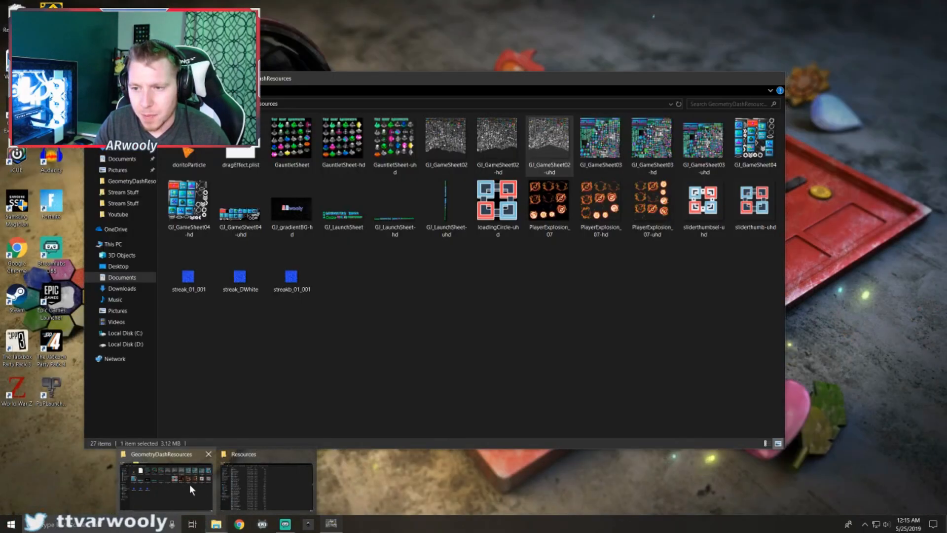
left_click(189, 484)
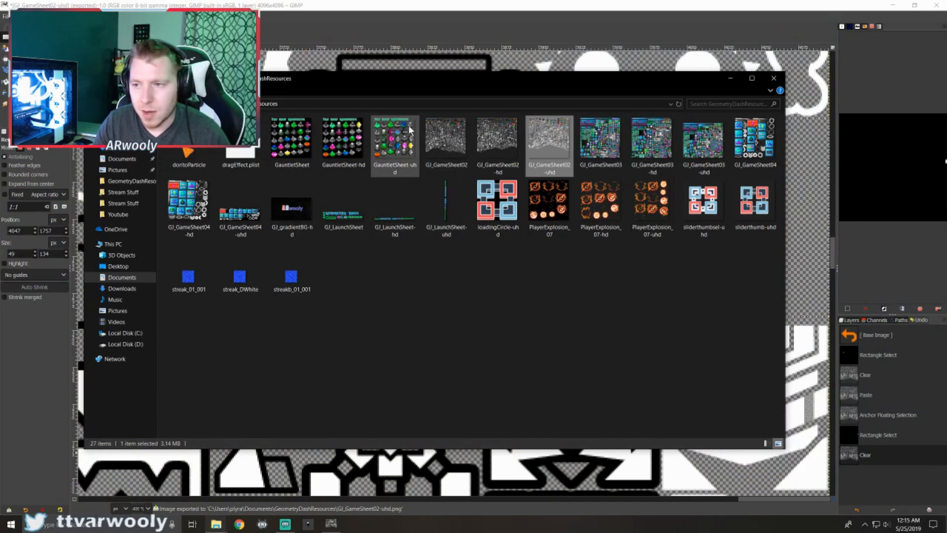
left_click_drag(382, 87, 429, 88)
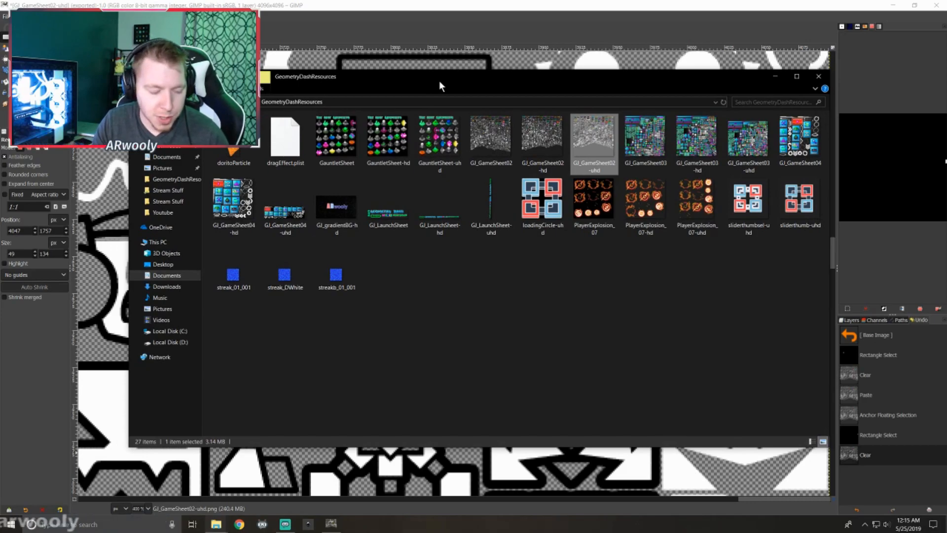
left_click(501, 144)
mouse_move(593, 137)
double_click(587, 140)
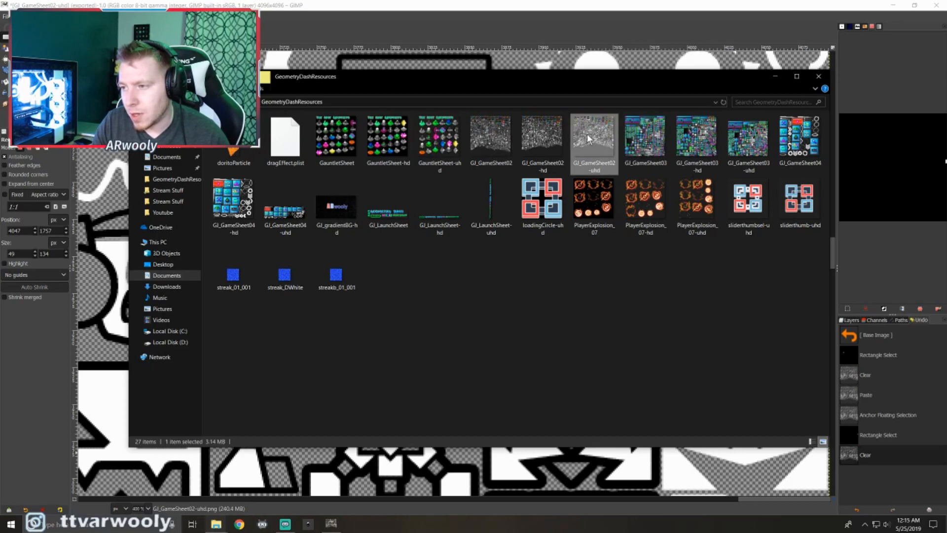
left_click_drag(945, 161, 545, 0)
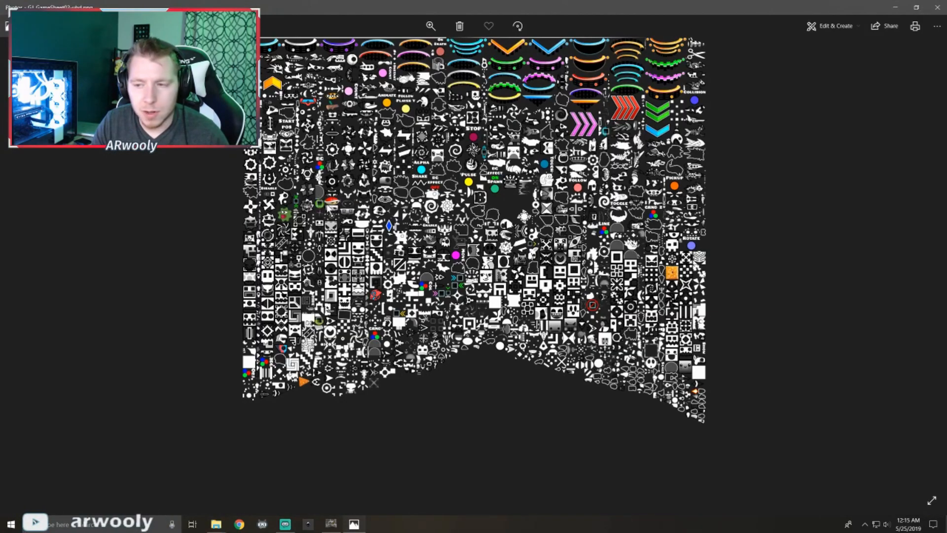
scroll(442, 239, "up", 5)
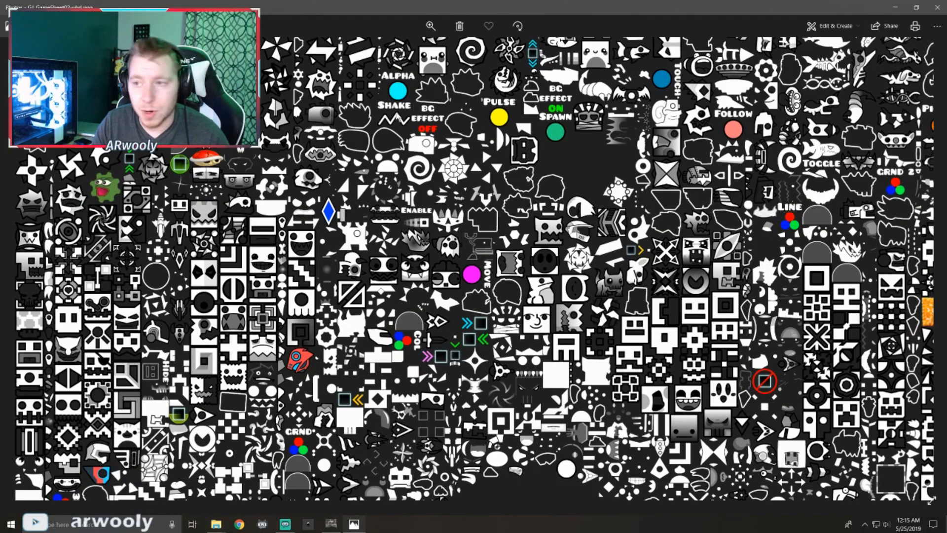
left_click(934, 9)
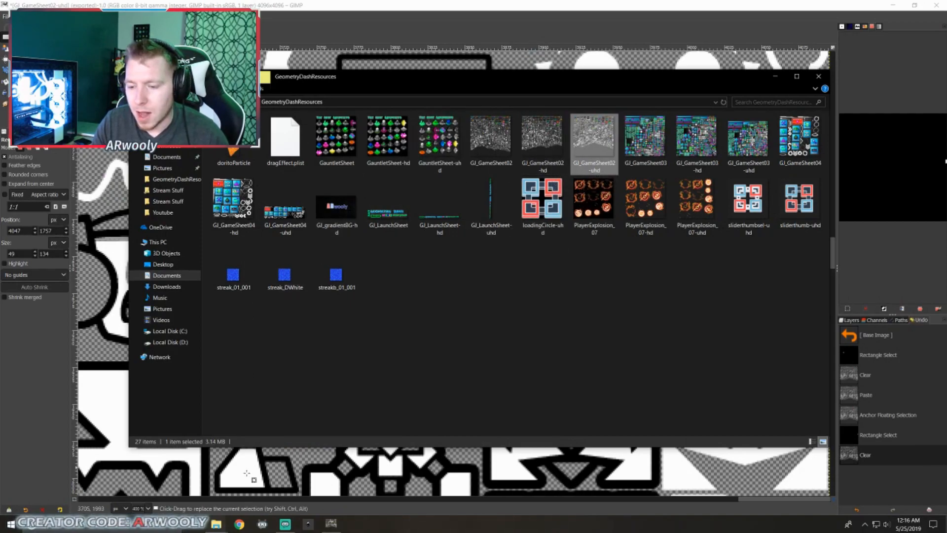
- Copy GJ_GameSheet02-uhd.png from GeometryDashResources into Geometry Dash's Resources folder, replacing the existing file
mouse_move(216, 524)
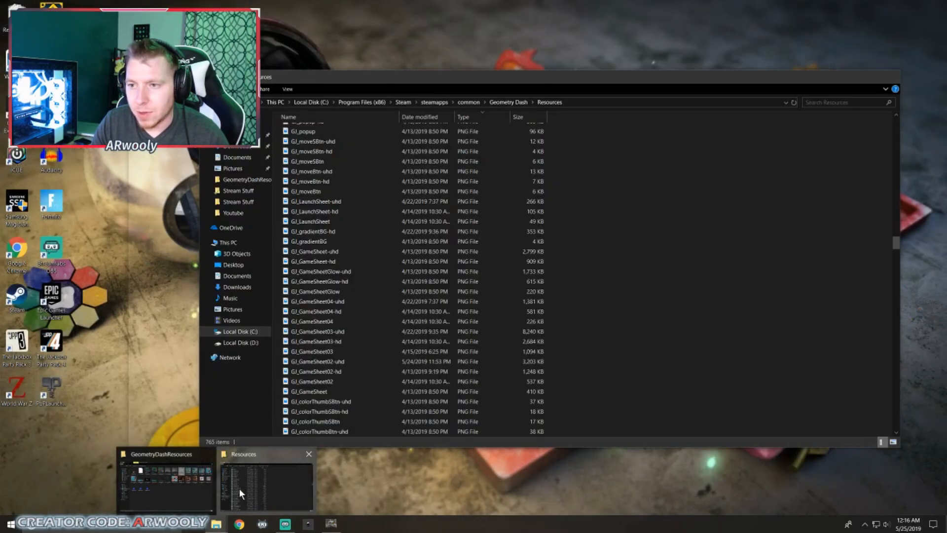
left_click(239, 488)
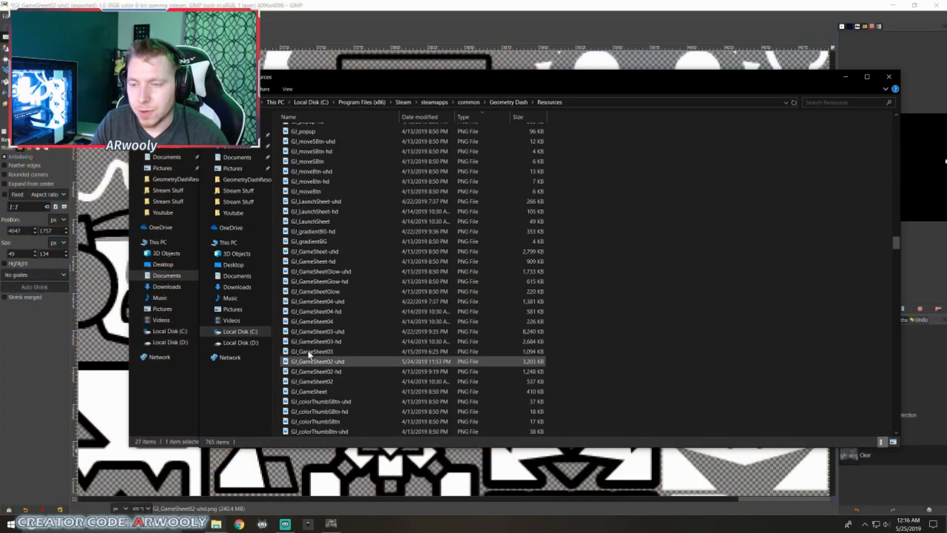
left_click(867, 76)
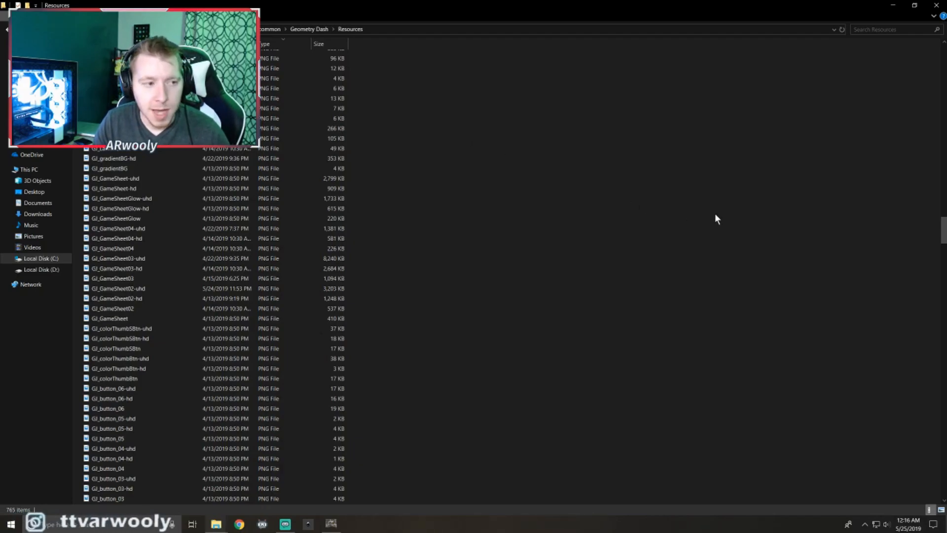
key("ctrl+v")
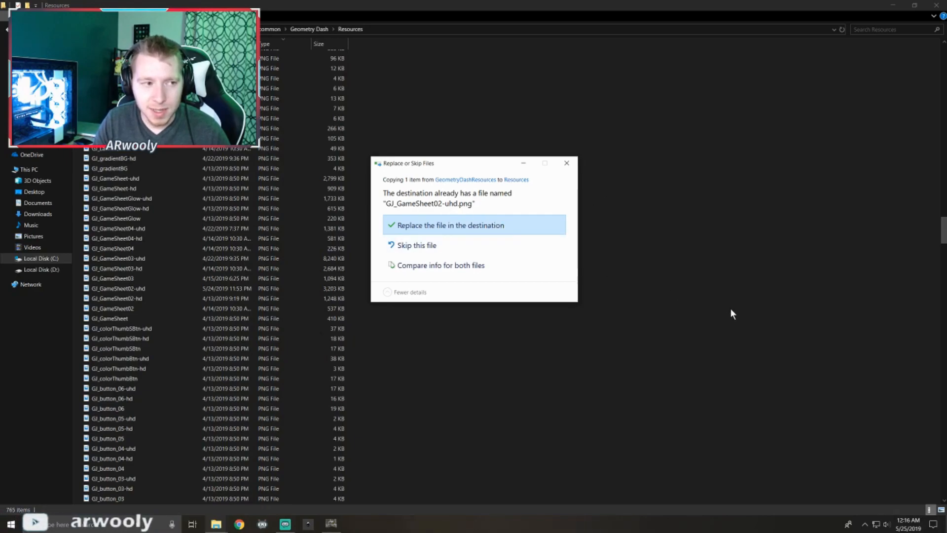
left_click(466, 230)
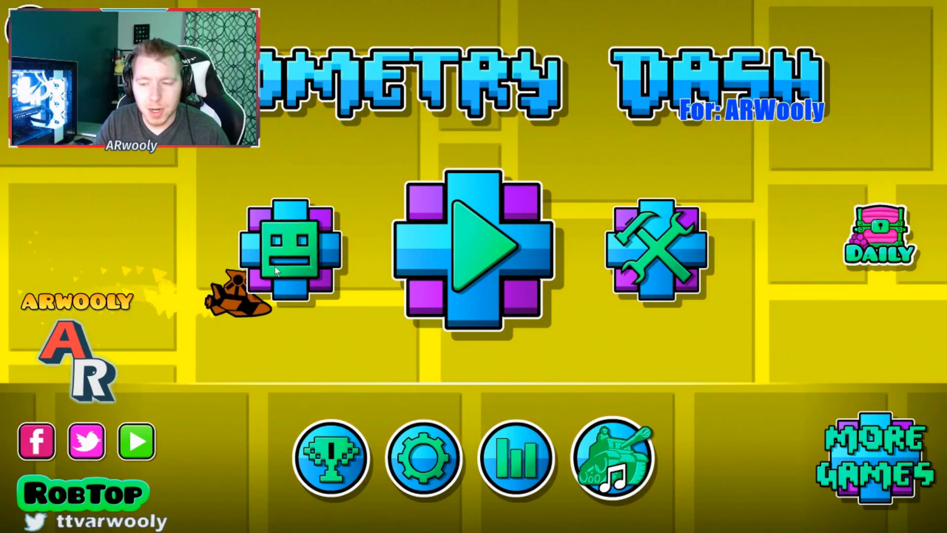
- Switch to Geometry Dash and check the red shell among the UFO icons in the icon kit
left_click(275, 270)
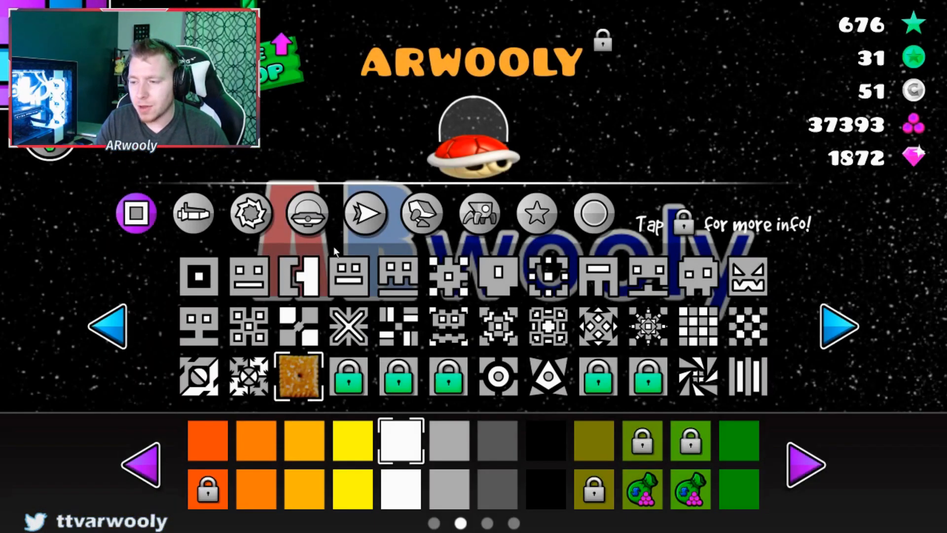
left_click(306, 223)
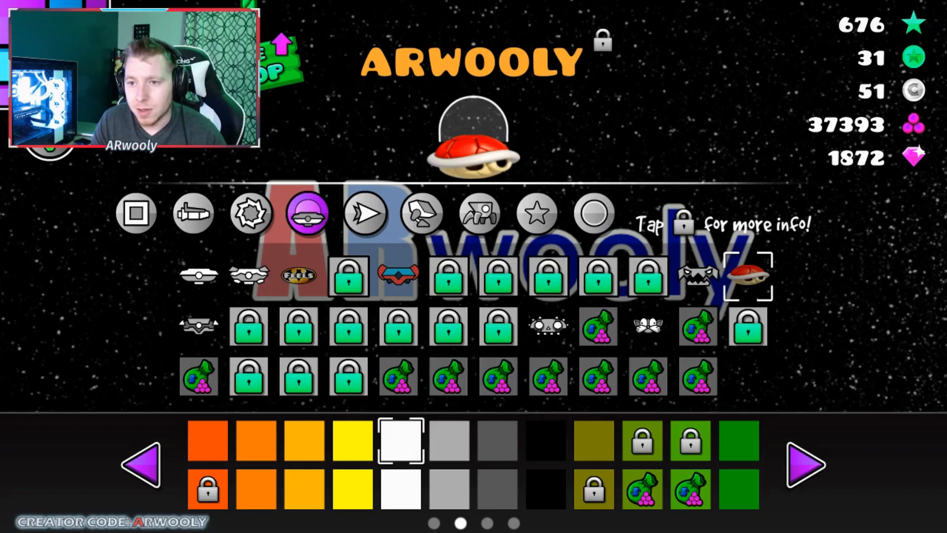
key("Escape")
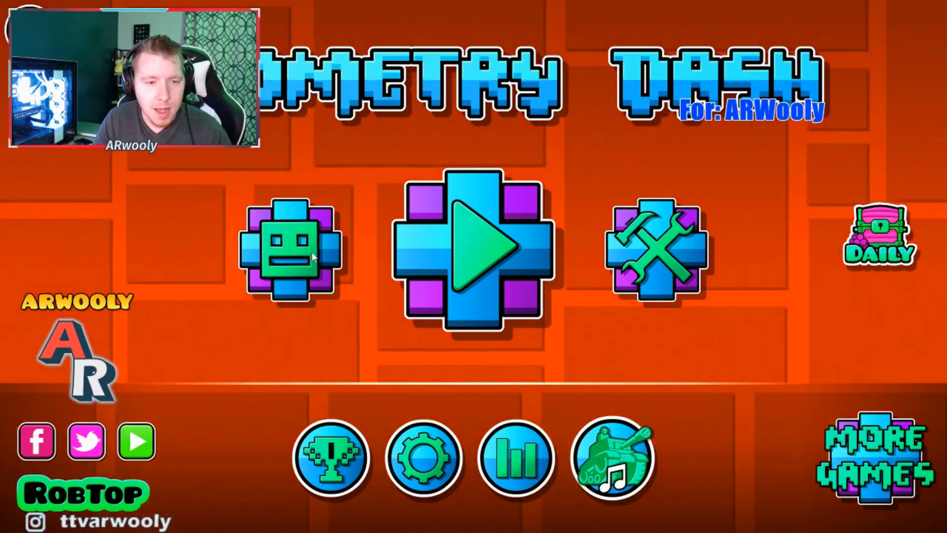
- Reopen the icon kit and view the customised cube, ship, ball, wave and robot icons
left_click(283, 244)
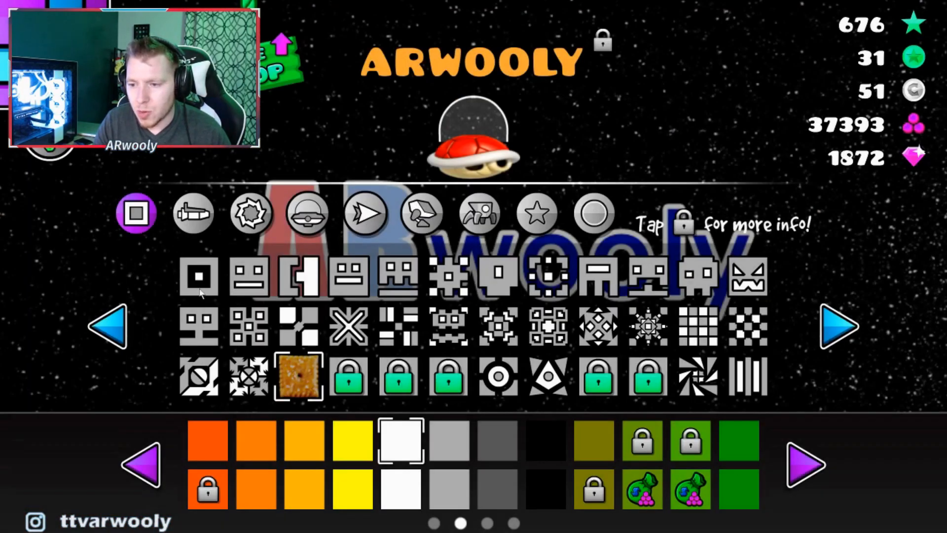
left_click(196, 217)
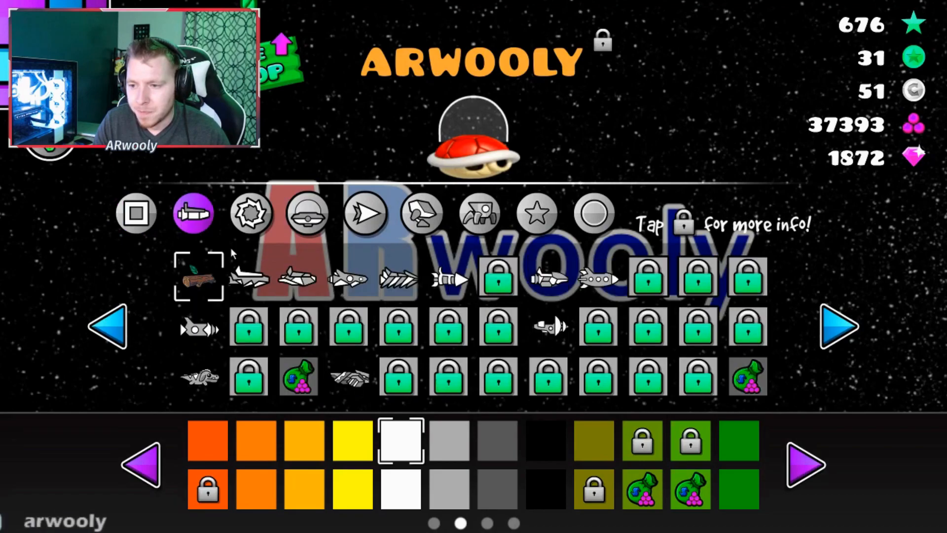
left_click(264, 218)
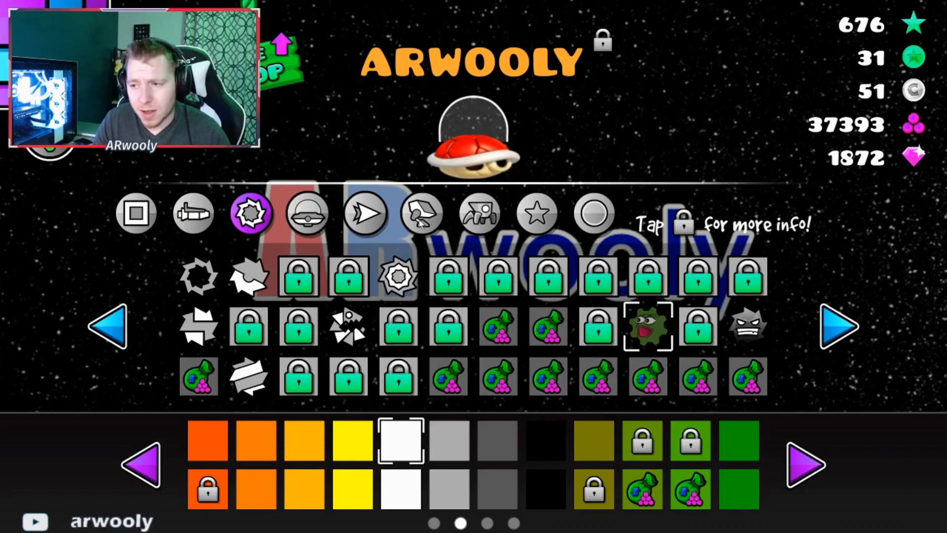
left_click(377, 217)
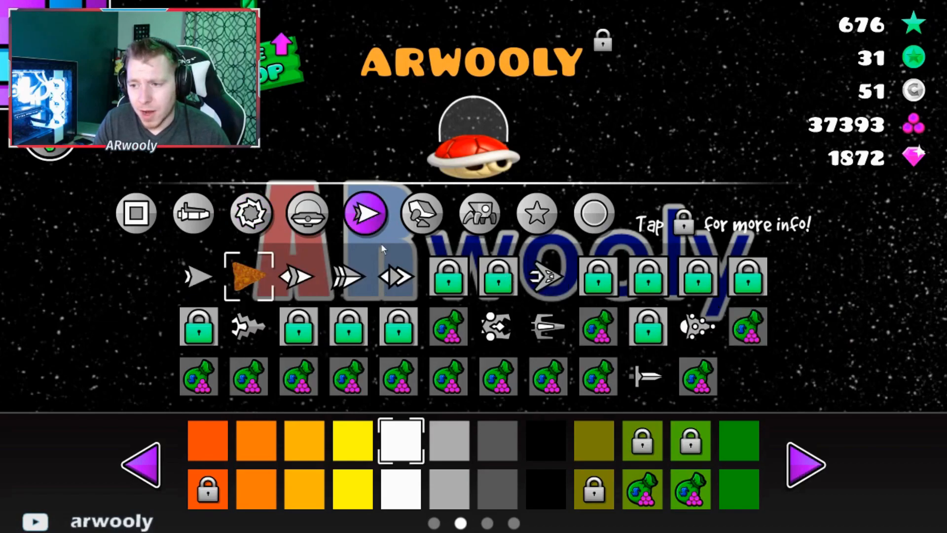
left_click(418, 223)
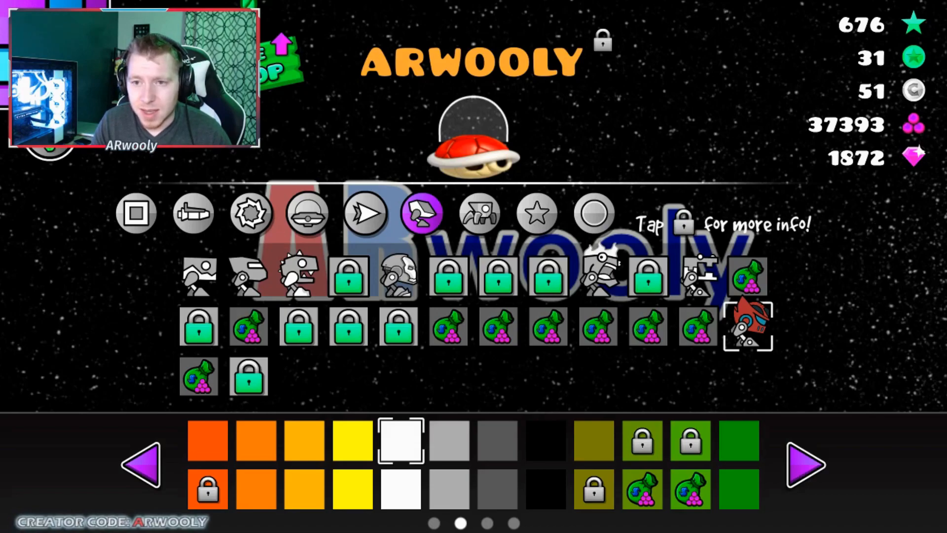
key("Escape")
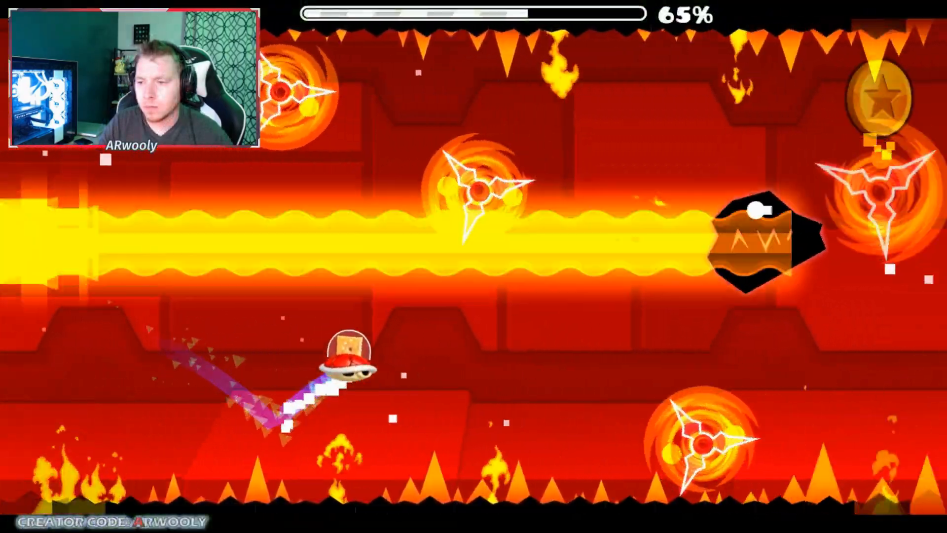
- Play through a level's UFO section to check the red shell icon during gameplay
key("space")
key("space")
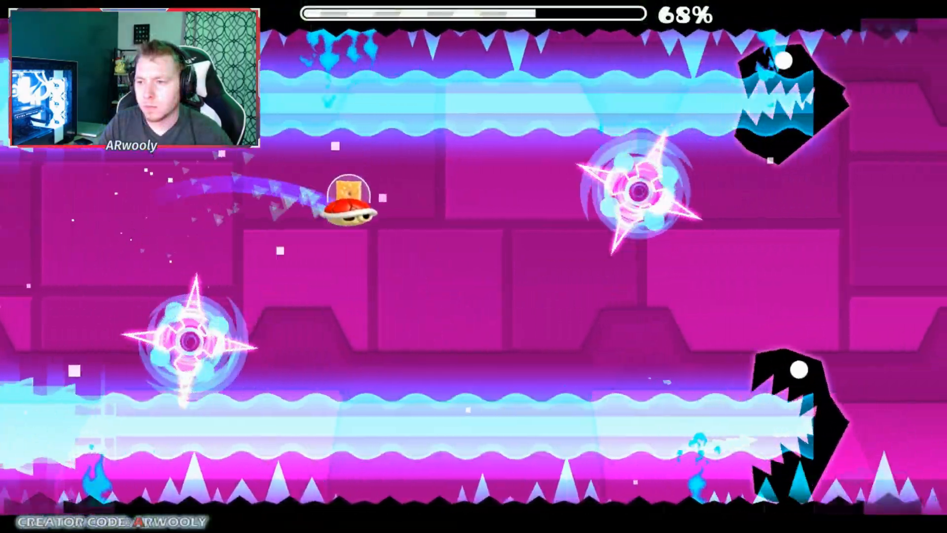
key("space")
key("space")
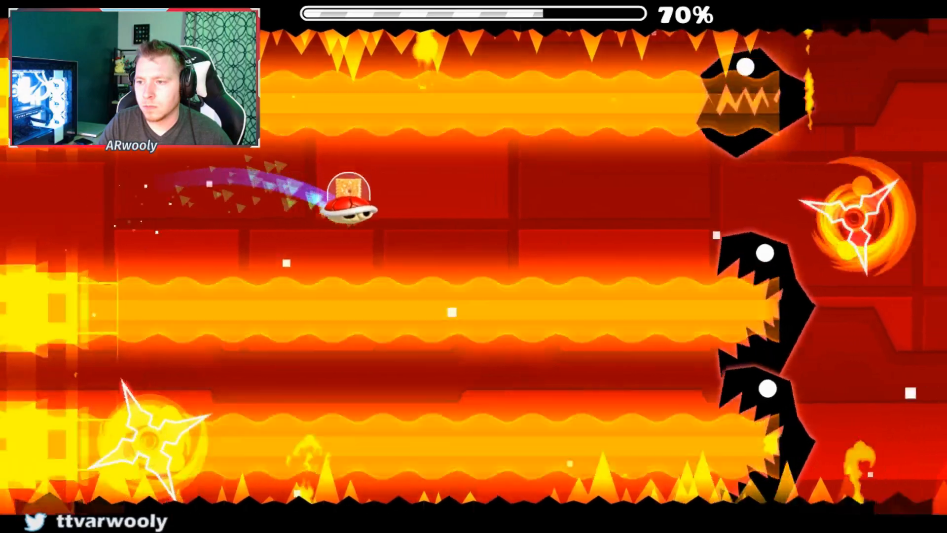
key("space")
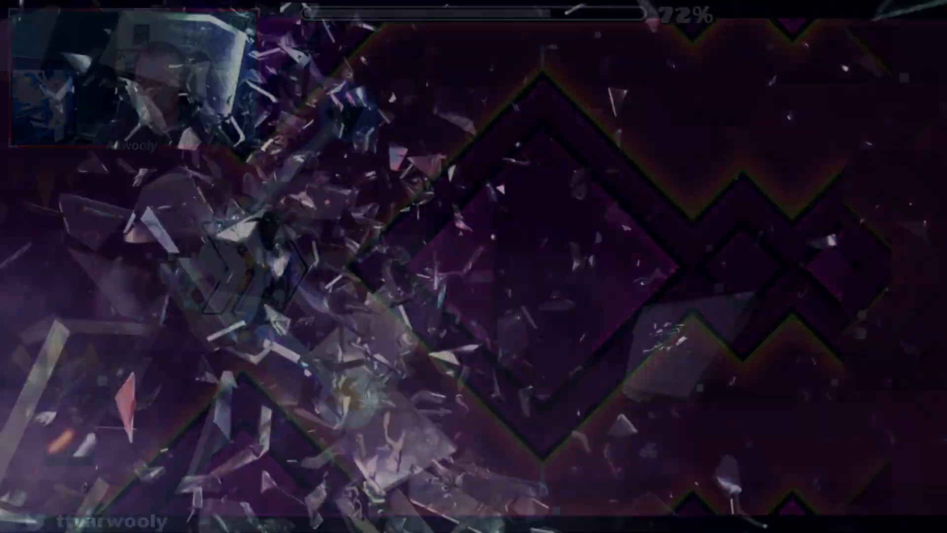